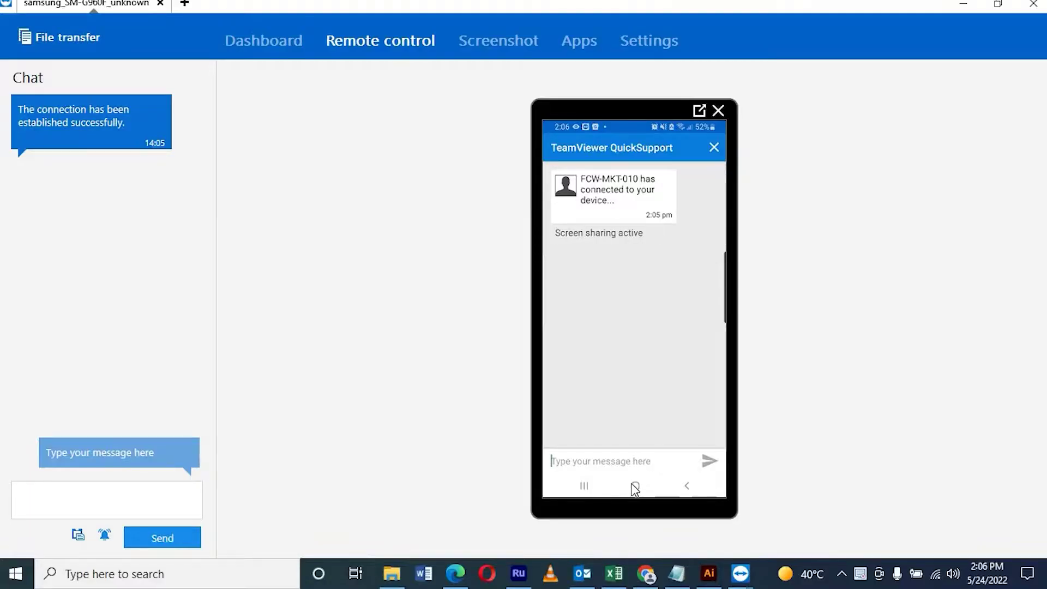
Step: Return the mirrored phone to its home screen and restore the samsung session as a smaller window
left_click(634, 486)
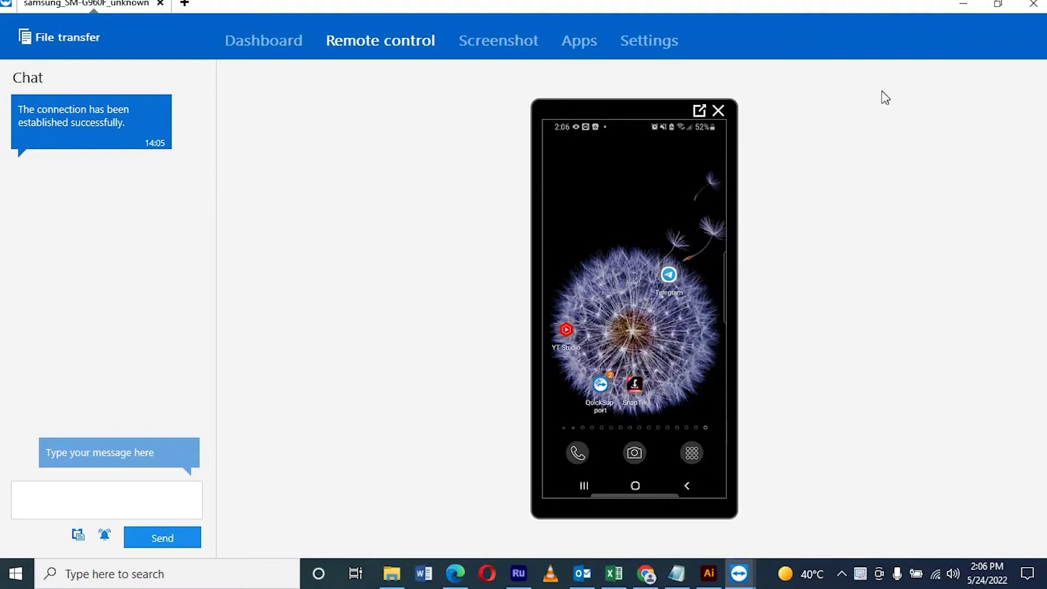
left_click(962, 4)
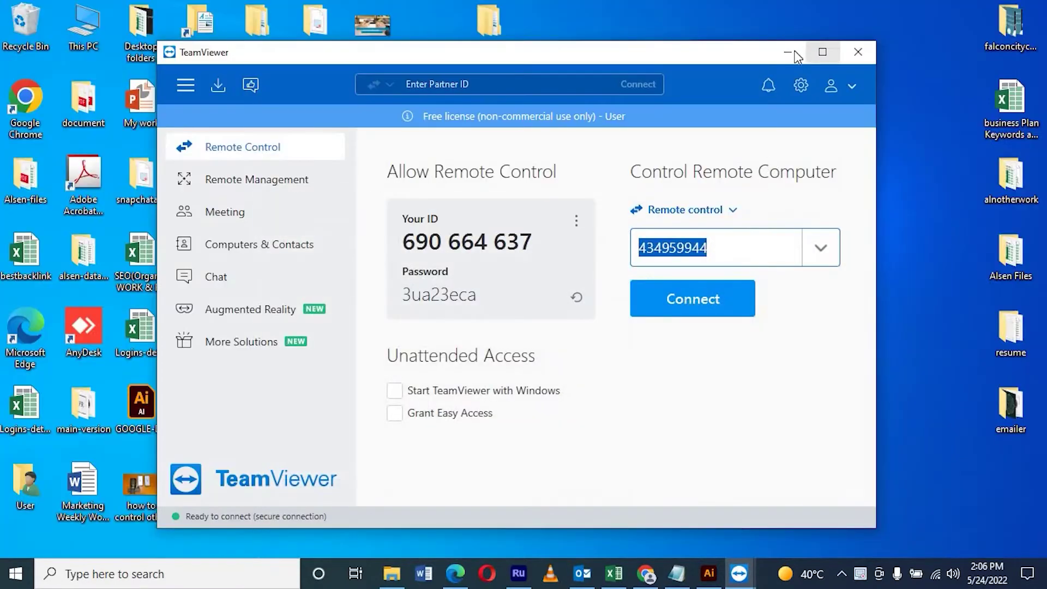
left_click(788, 53)
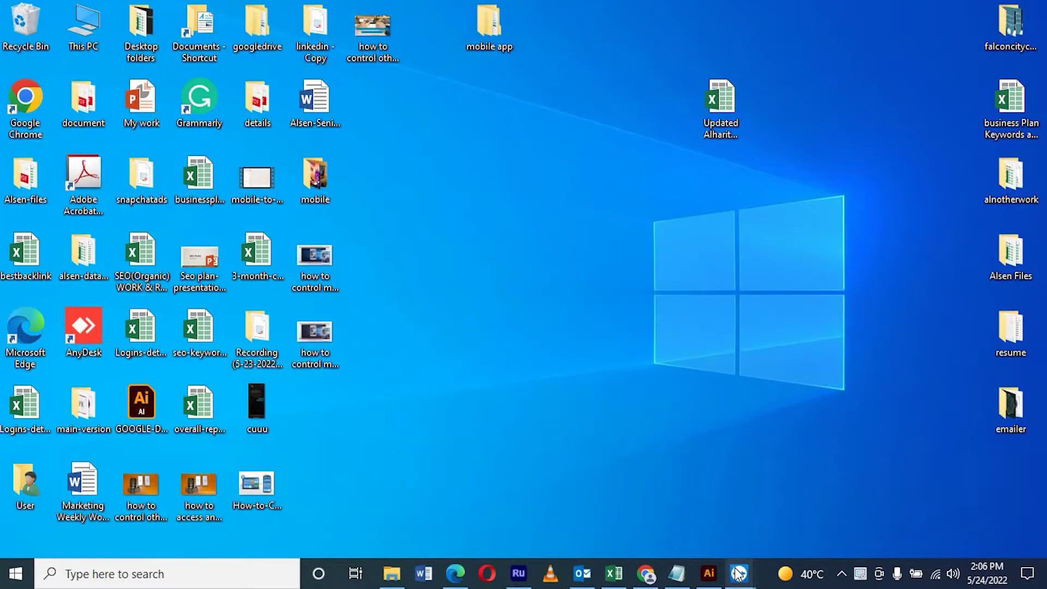
mouse_move(737, 573)
left_click(787, 515)
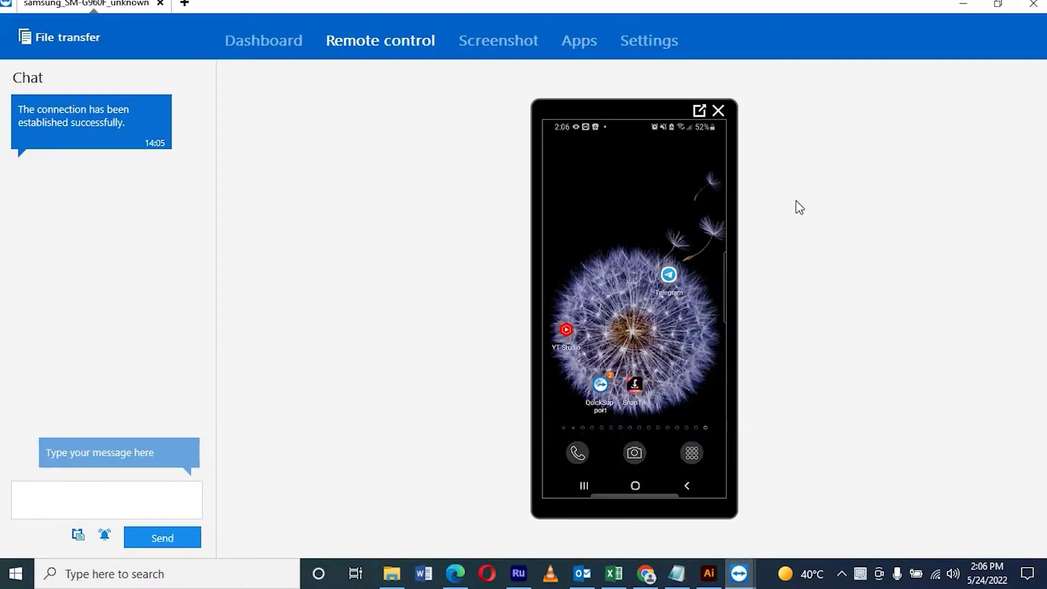
left_click(1001, 9)
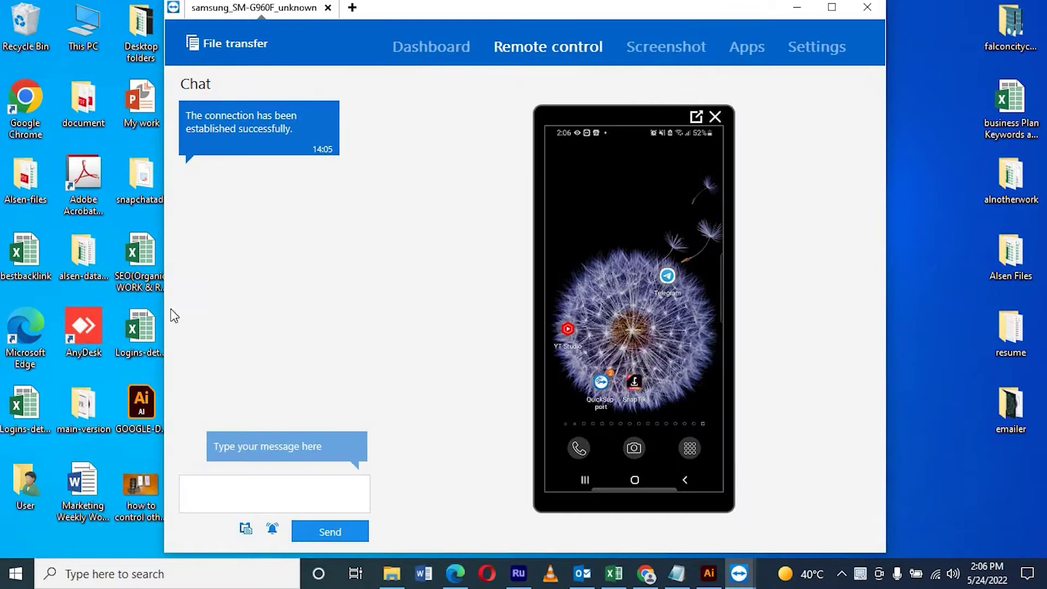
Step: Launch WhatsApp on the remote phone and send a message in a conversation
left_click(698, 447)
left_click(567, 185)
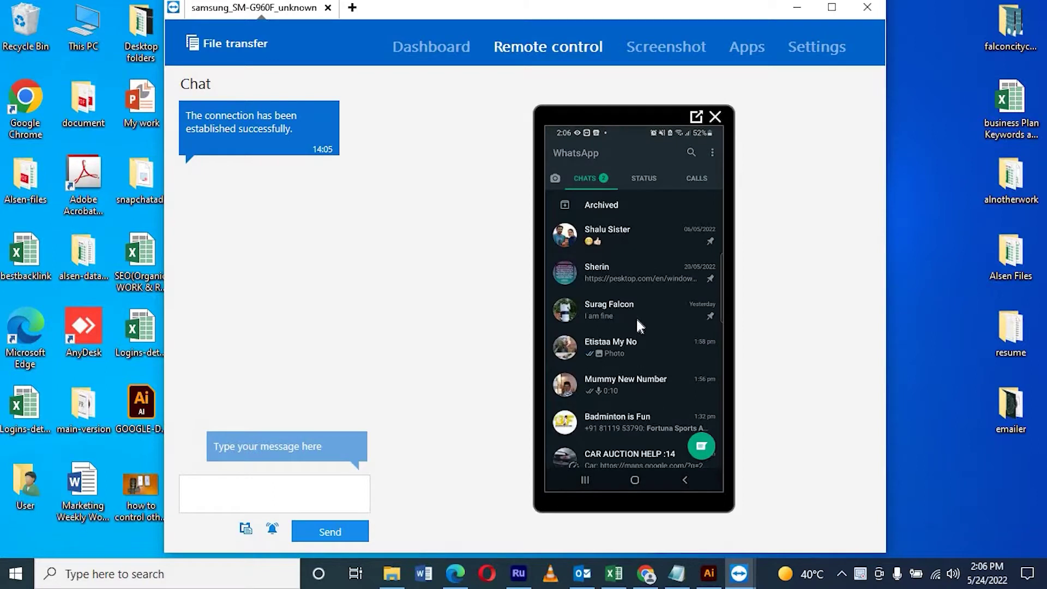
left_click(637, 312)
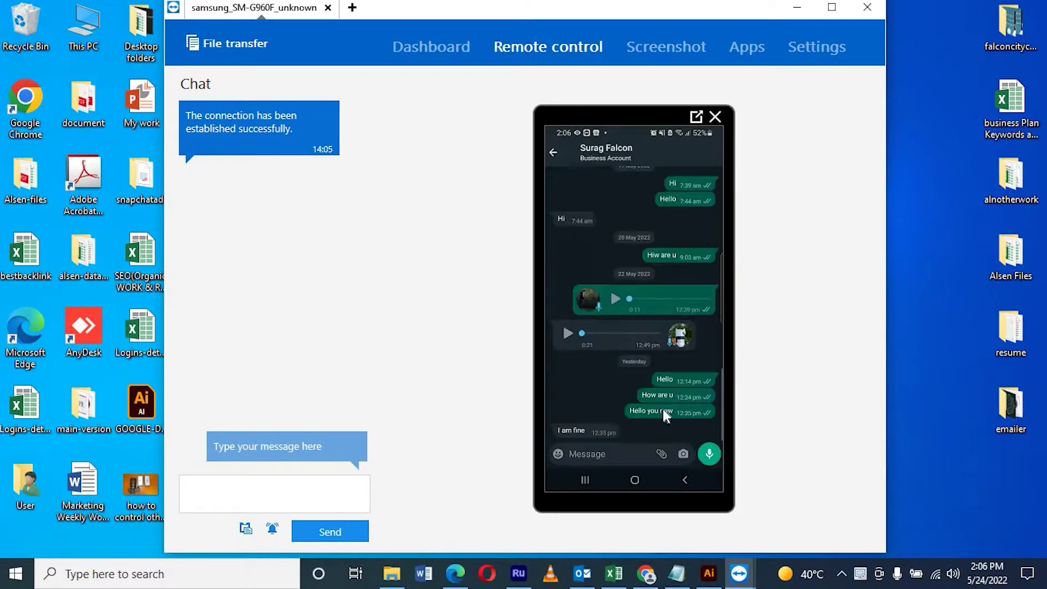
left_click(609, 457)
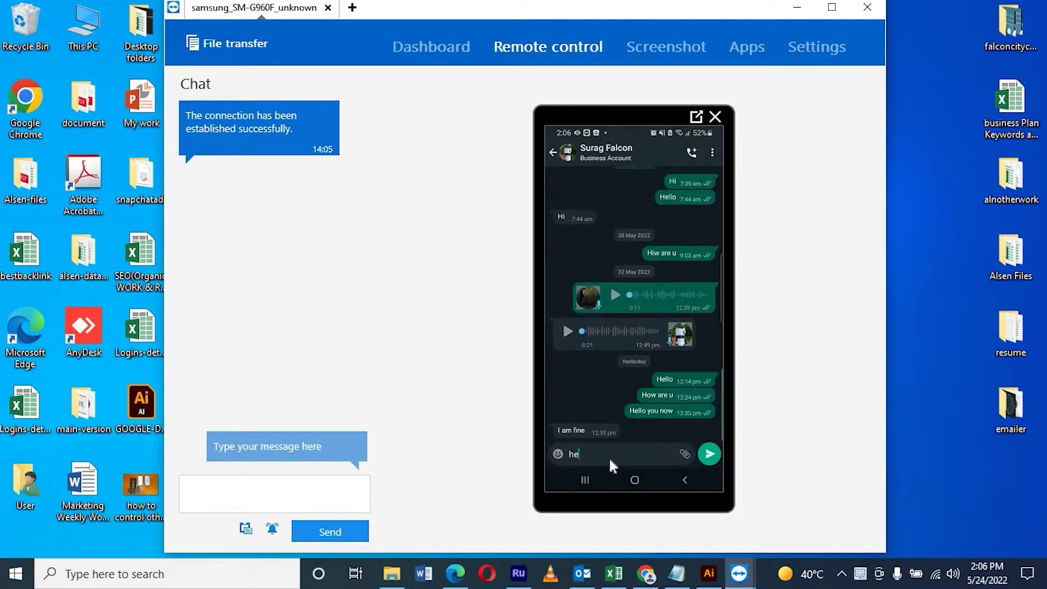
key("Return")
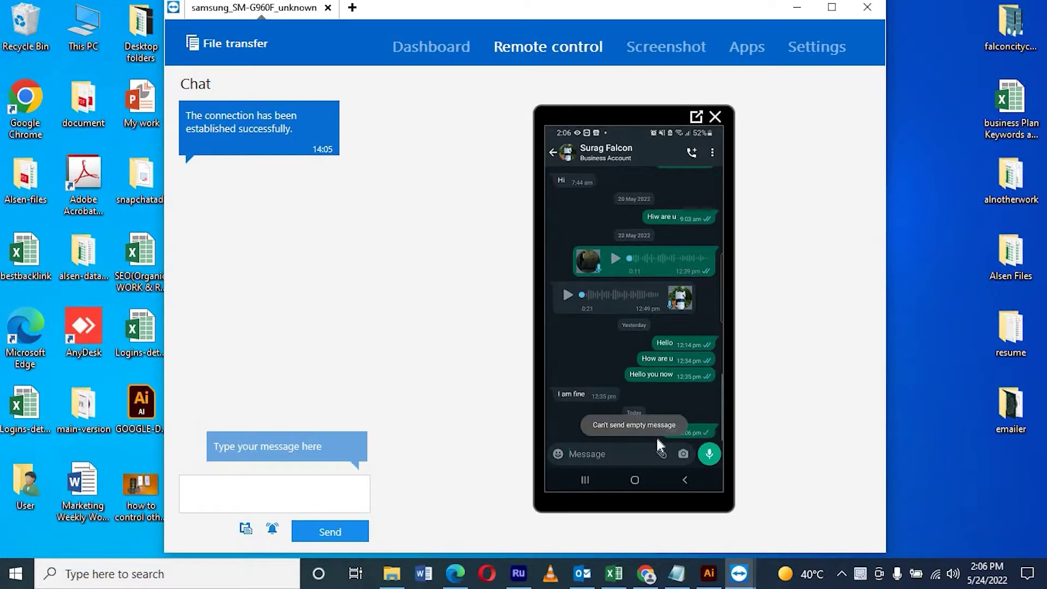
Step: Open the phone's Gallery from the apps list and view two saved items full-screen
left_click(637, 476)
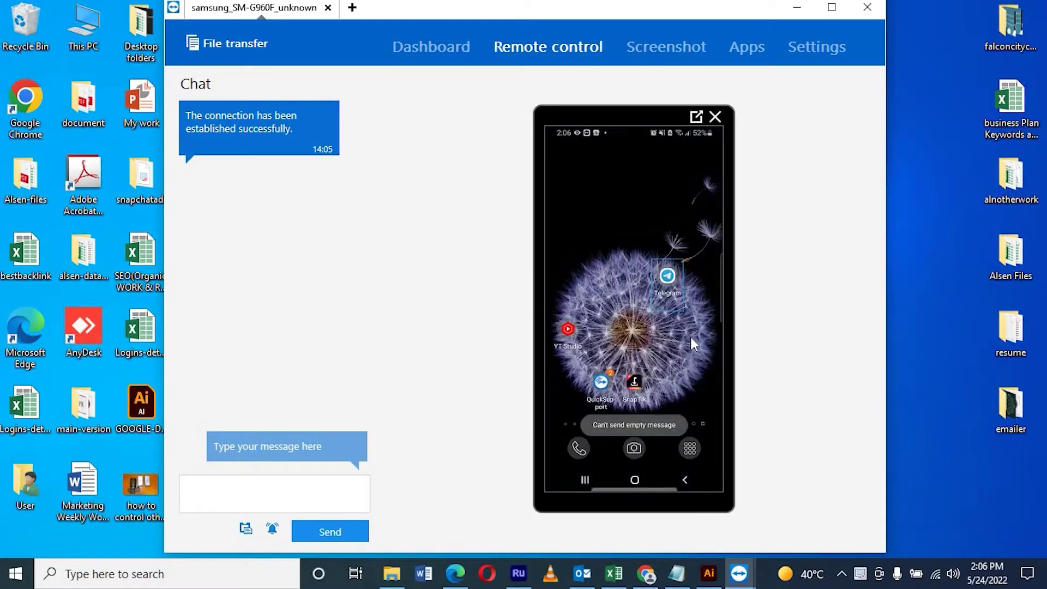
left_click(690, 448)
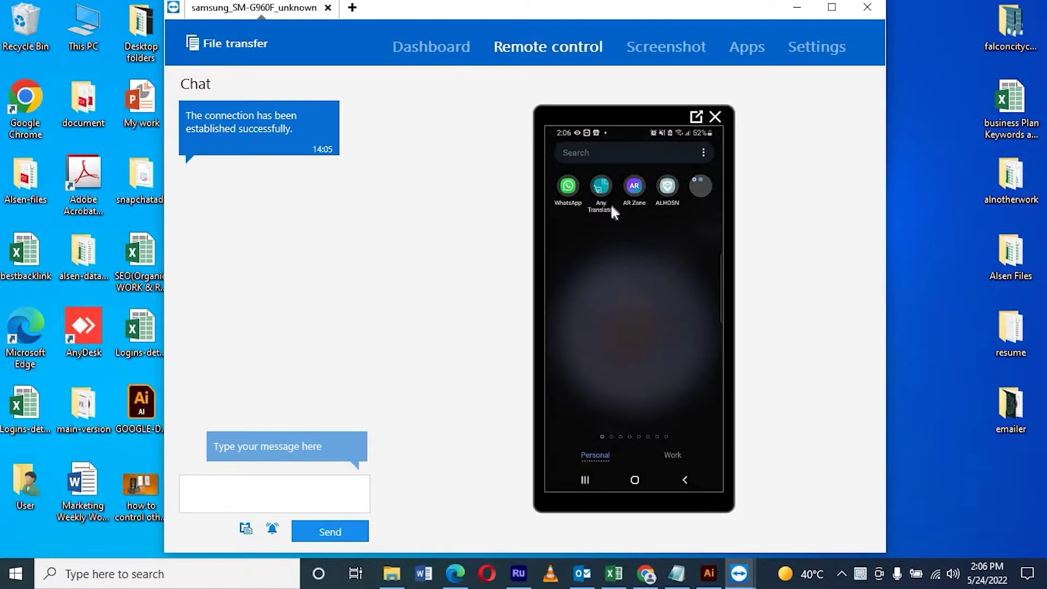
left_click(602, 153)
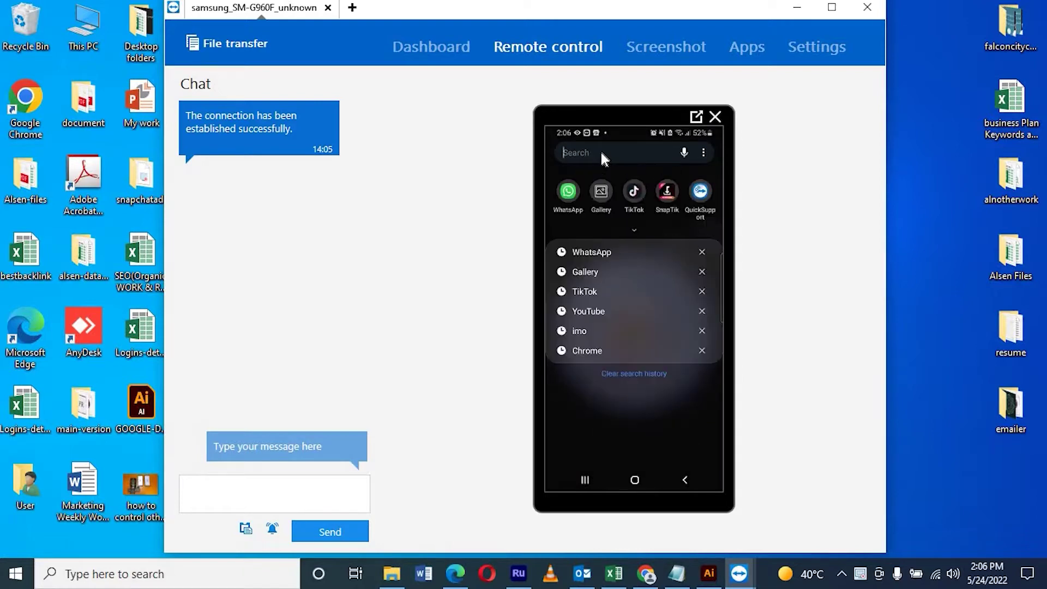
left_click(600, 191)
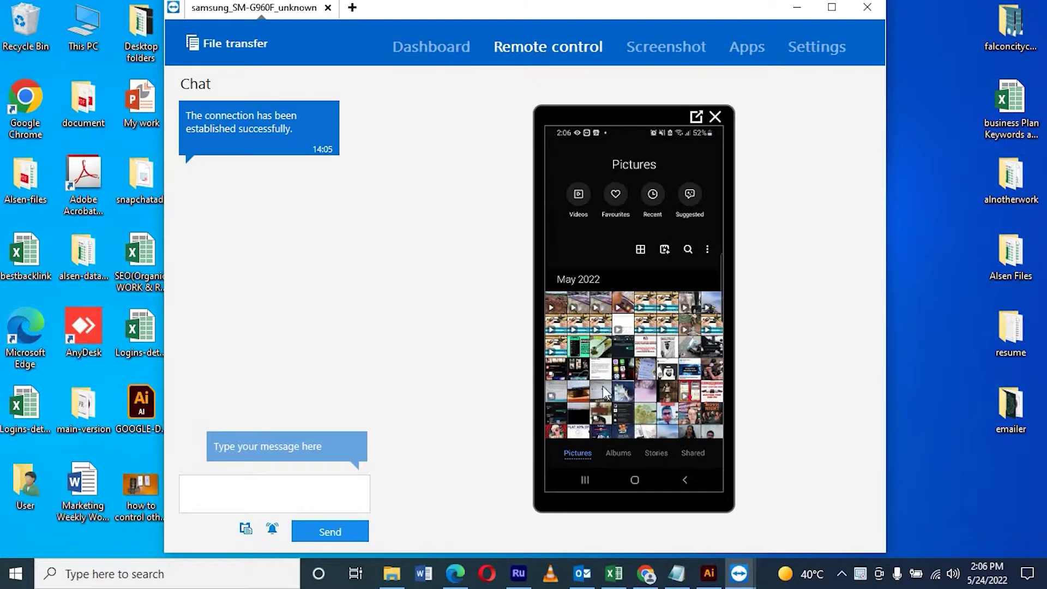
left_click(621, 392)
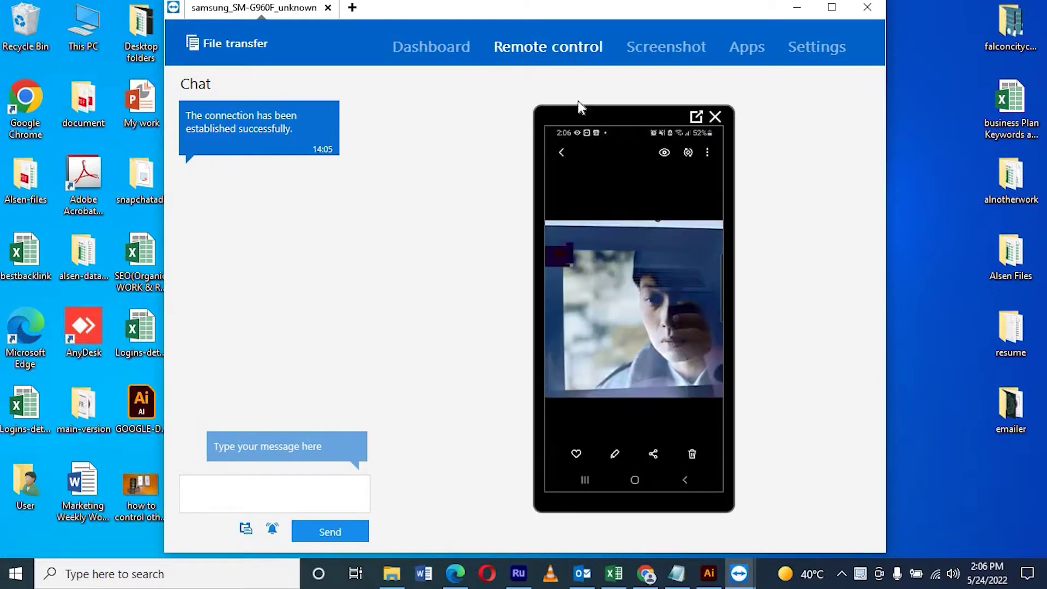
left_click(560, 153)
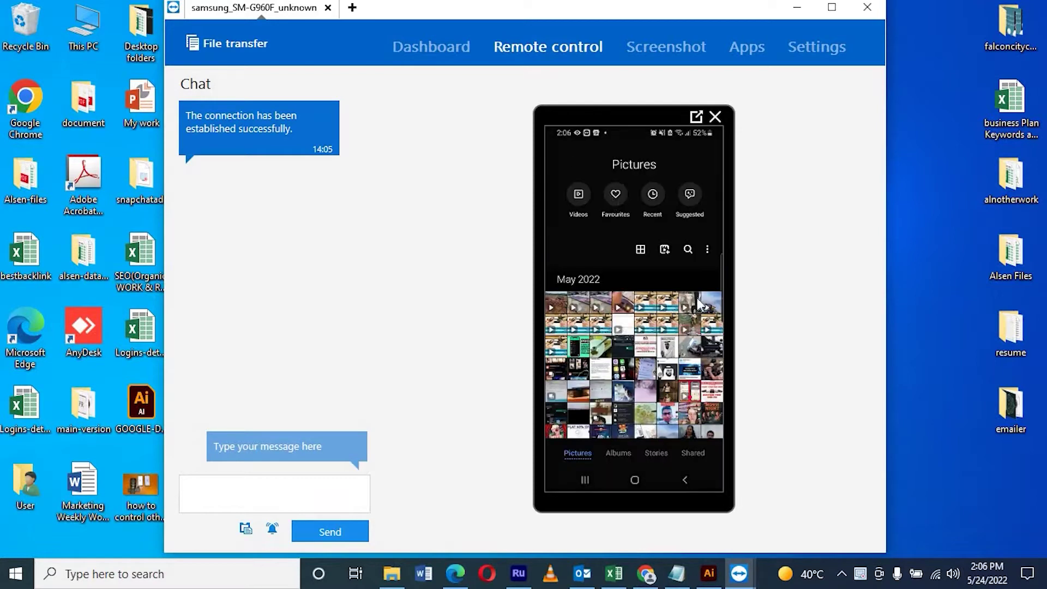
left_click(703, 334)
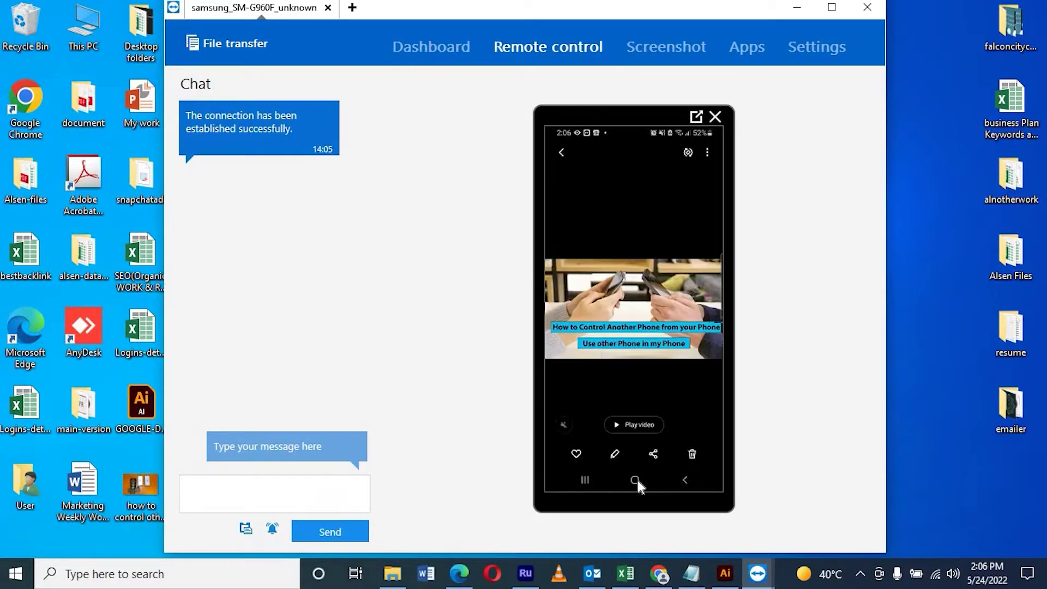
Step: Return the phone to its home screen and dismiss the Sponsored session notice
left_click(635, 479)
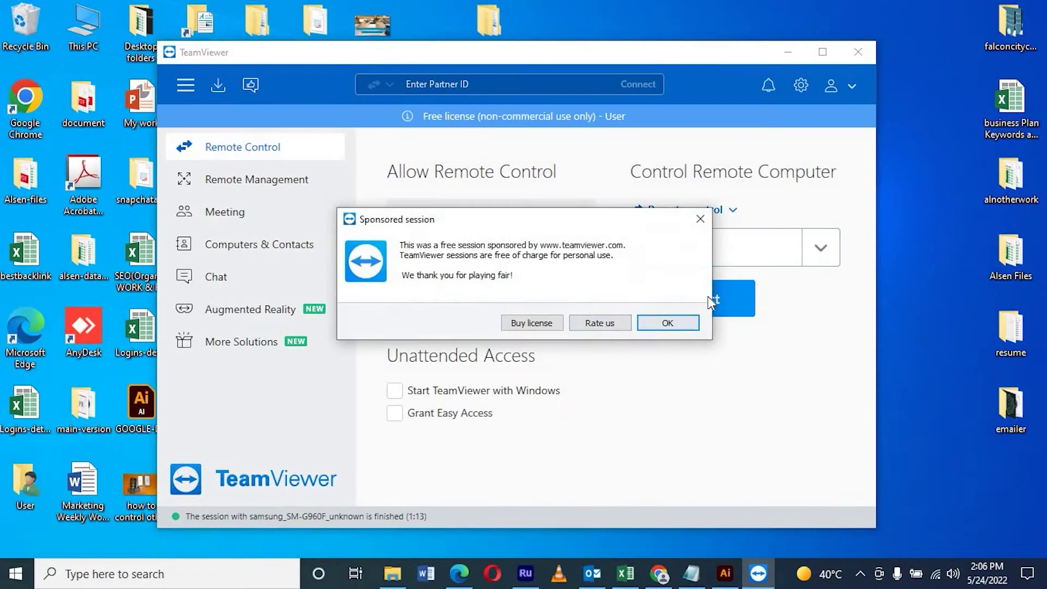
left_click(700, 219)
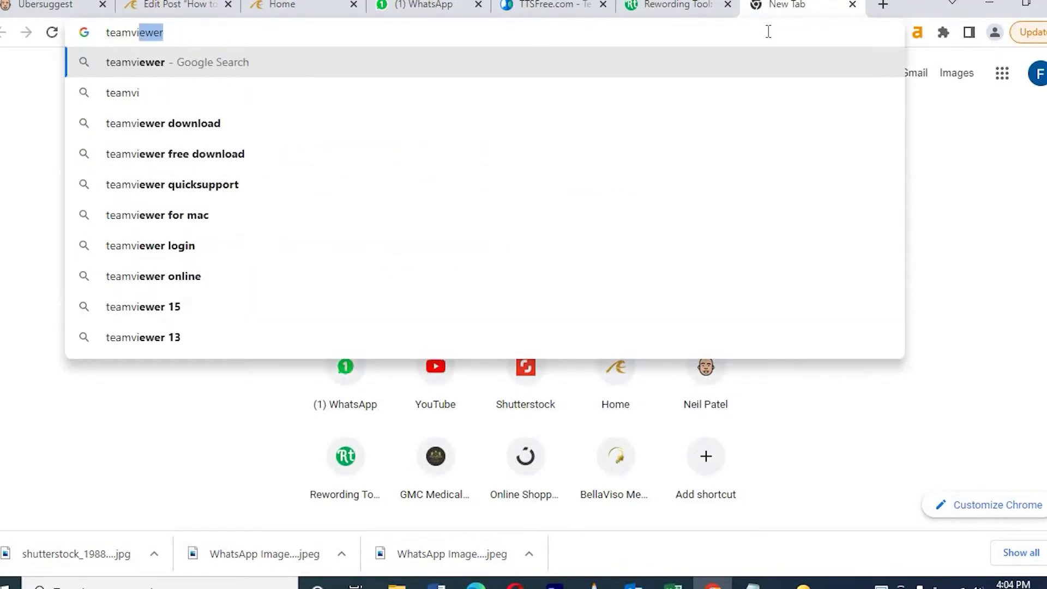
Step: Search 'teamviewer free download' and open the TeamViewer free remote access result
key("Down")
key("Down")
key("Down")
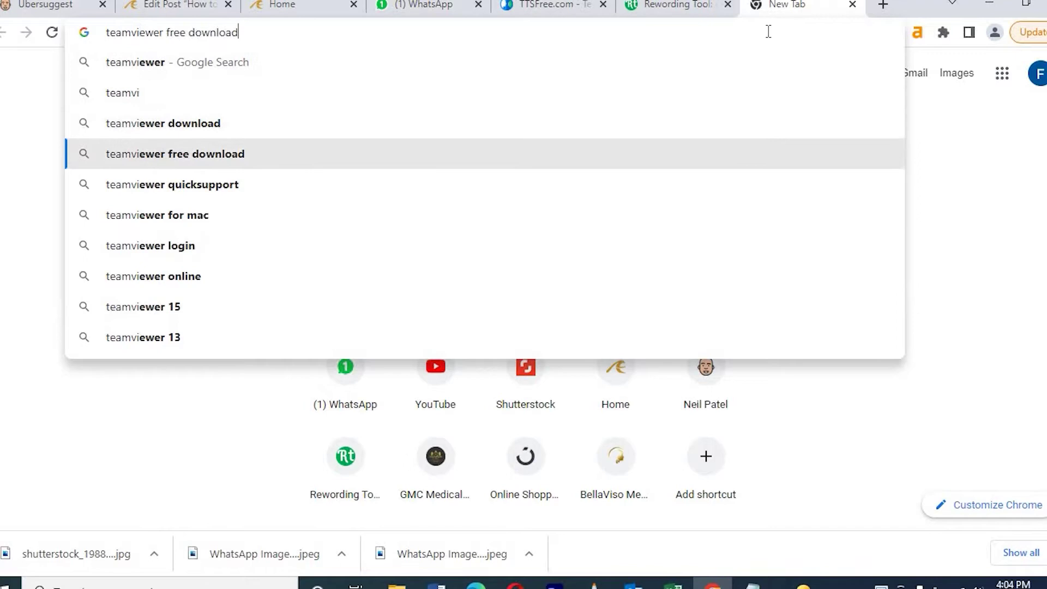
key("Return")
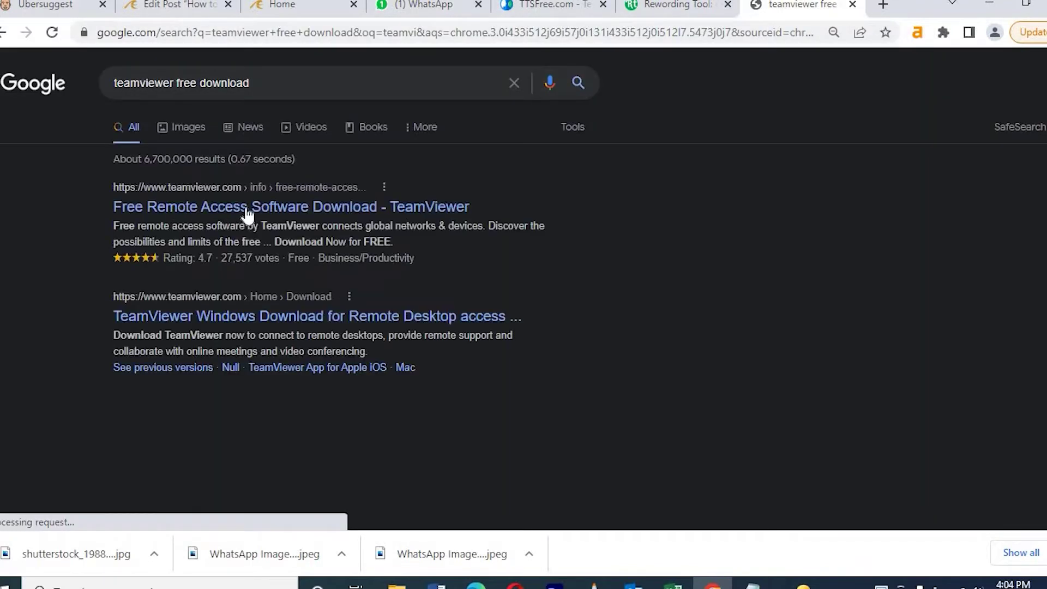
left_click(270, 209)
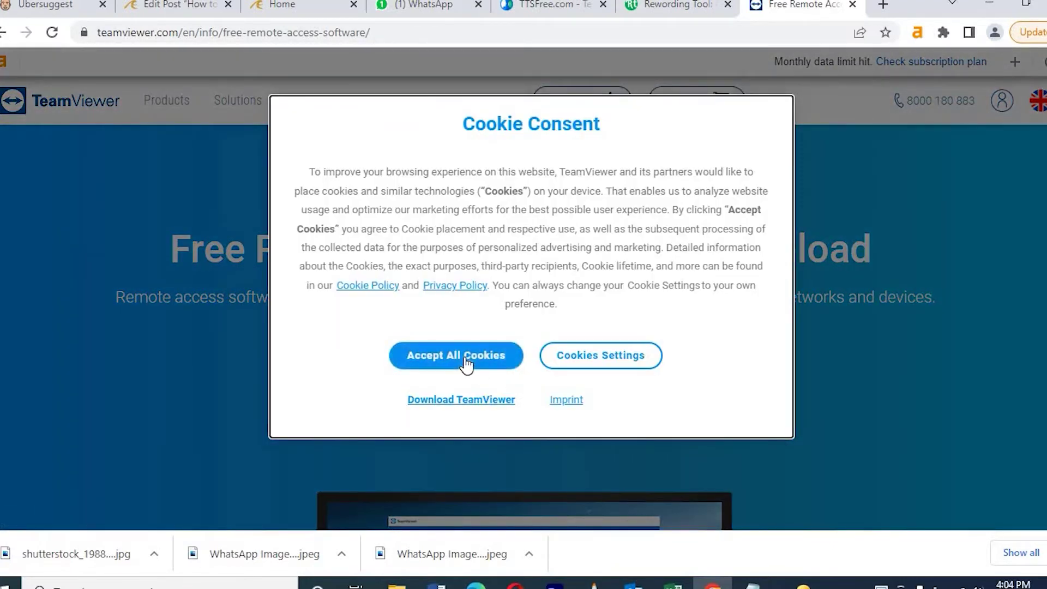
Step: Accept cookies and download TeamViewer_Setup.exe for free, keeping it past the warning
left_click(463, 363)
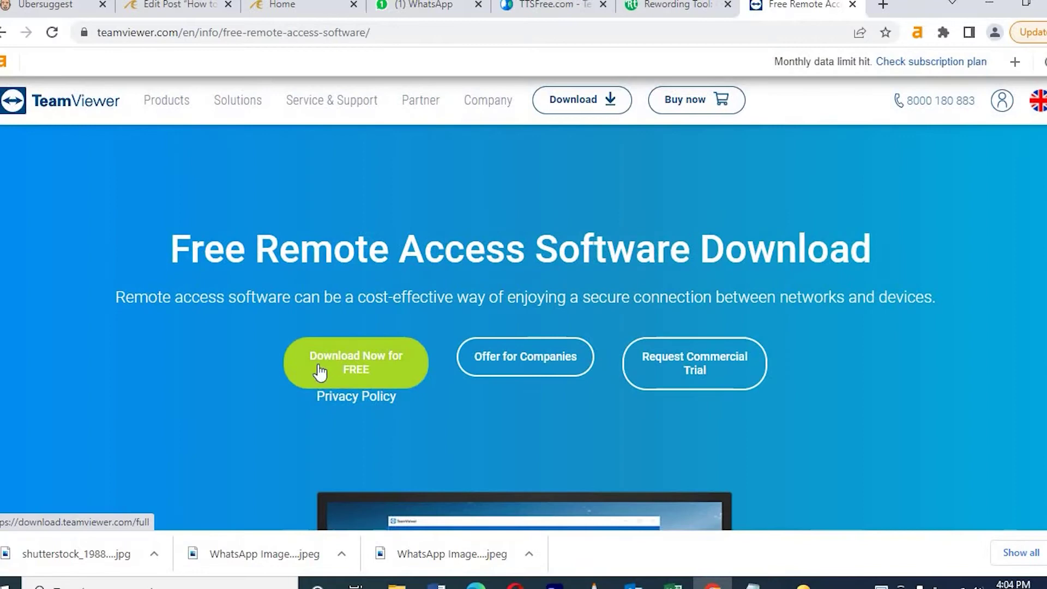
left_click(357, 375)
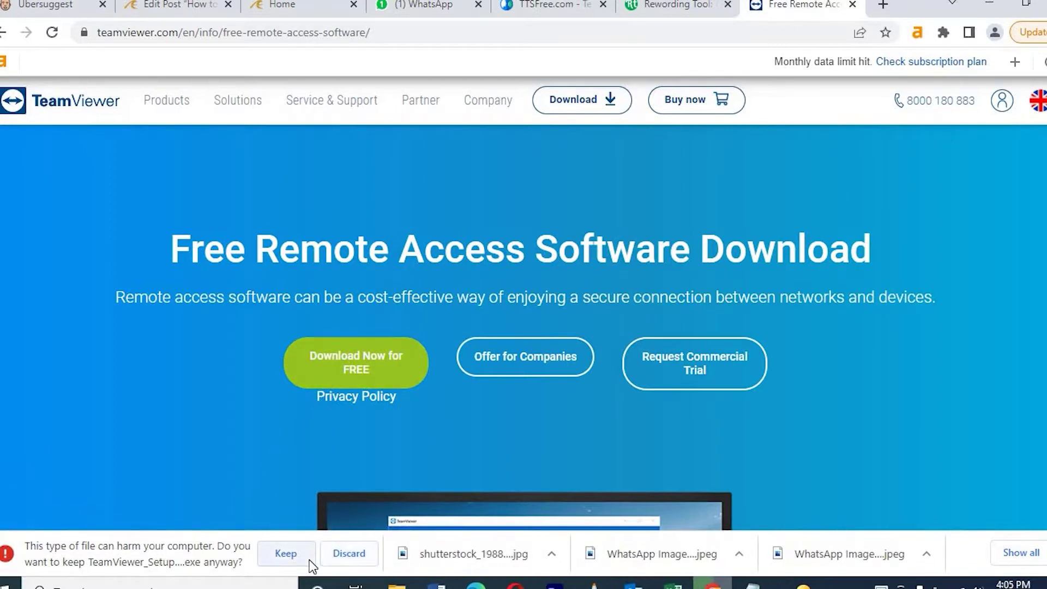
left_click(308, 561)
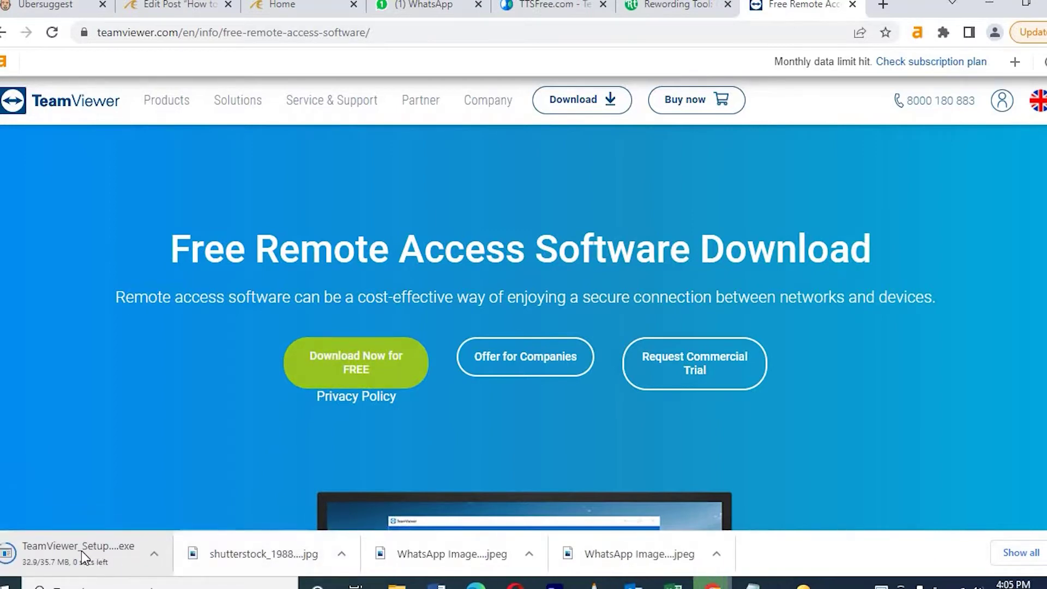
left_click(155, 554)
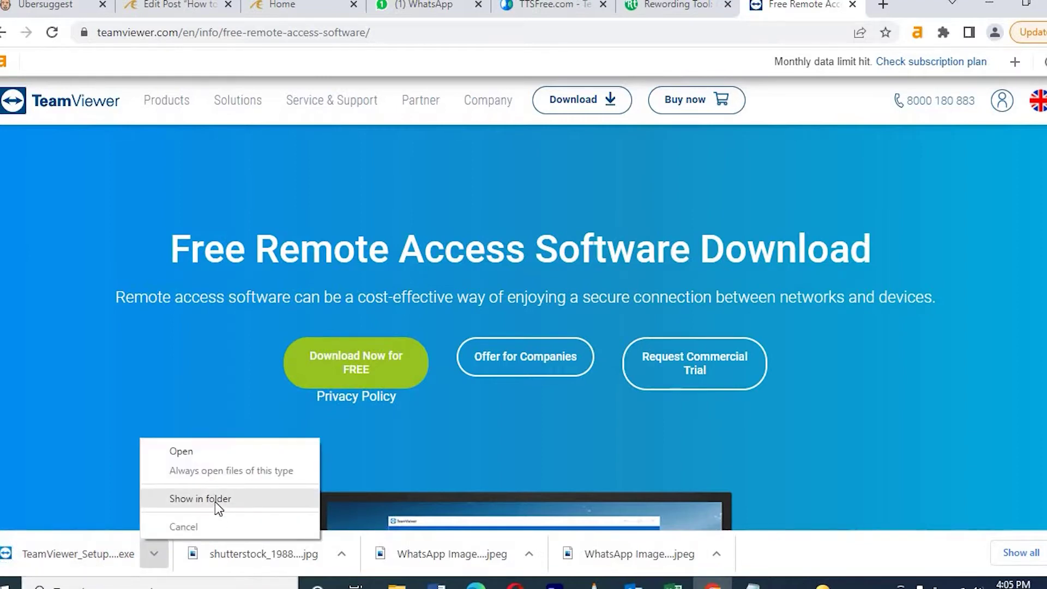
Step: Show the download in its folder and run TeamViewer_Setup_x64 from Downloads
left_click(215, 501)
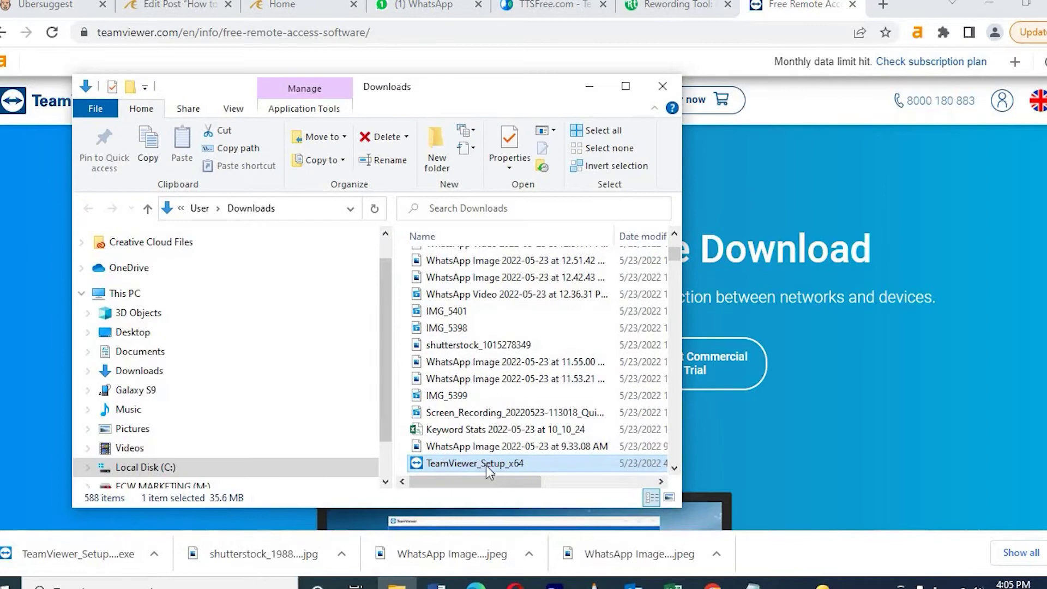
double_click(489, 465)
Step: Close the Downloads window and launch TeamViewer from a Windows search for 'team'
left_click(662, 86)
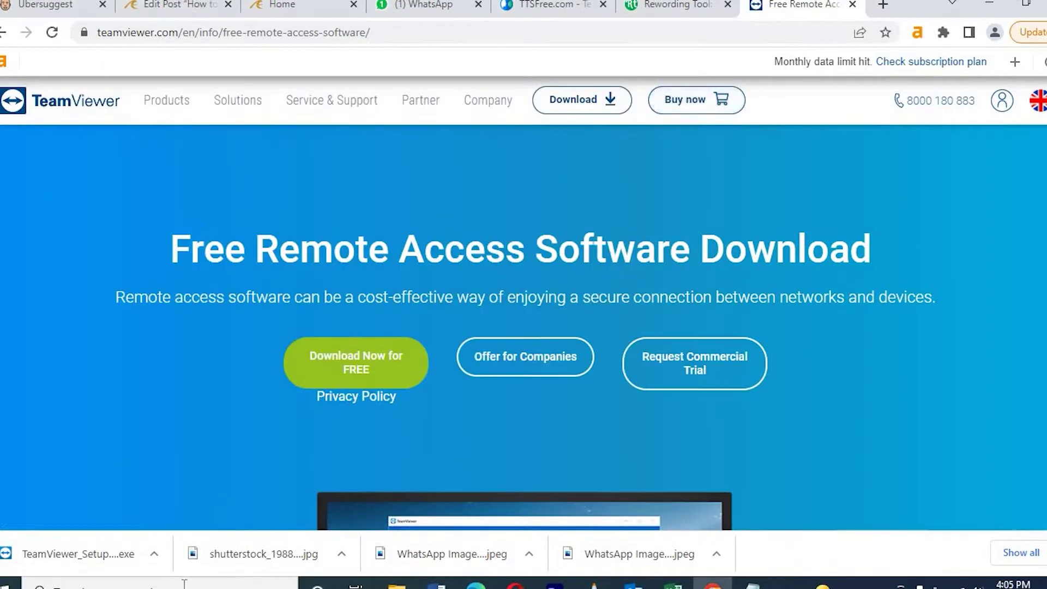
left_click(81, 584)
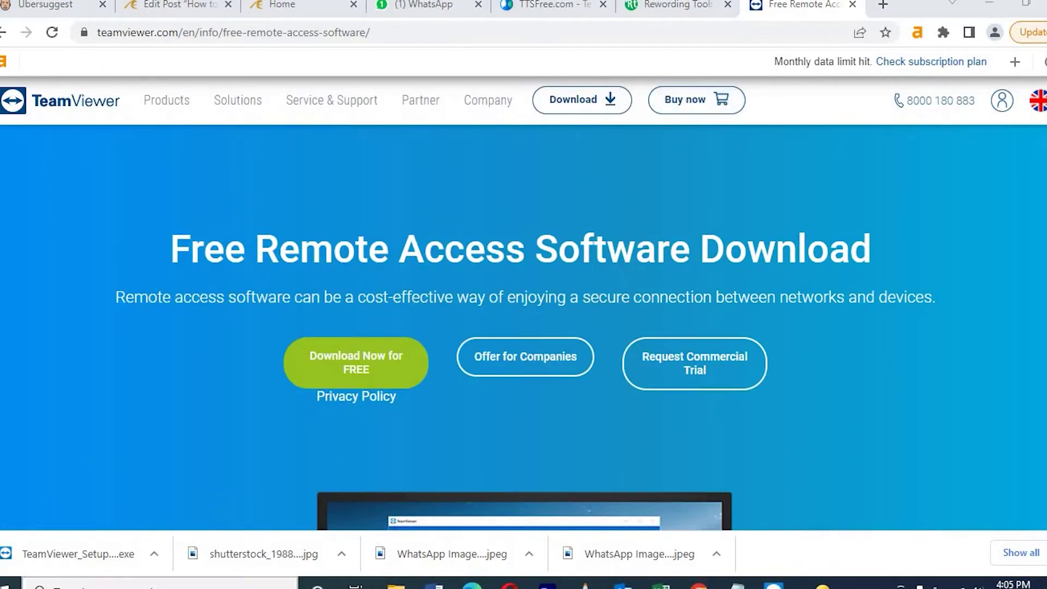
type("tea")
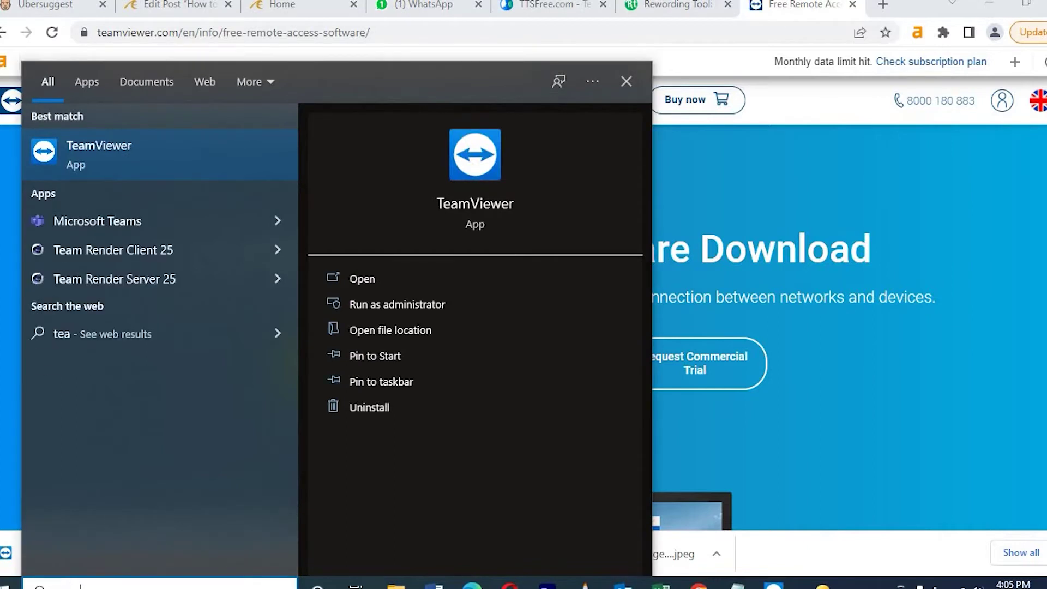
type("m")
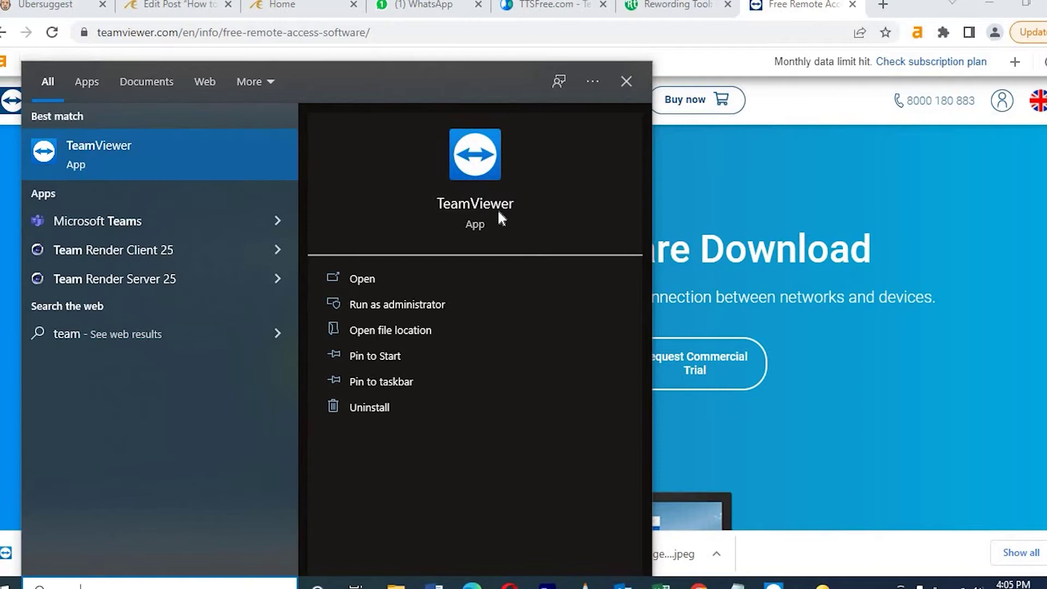
left_click(479, 158)
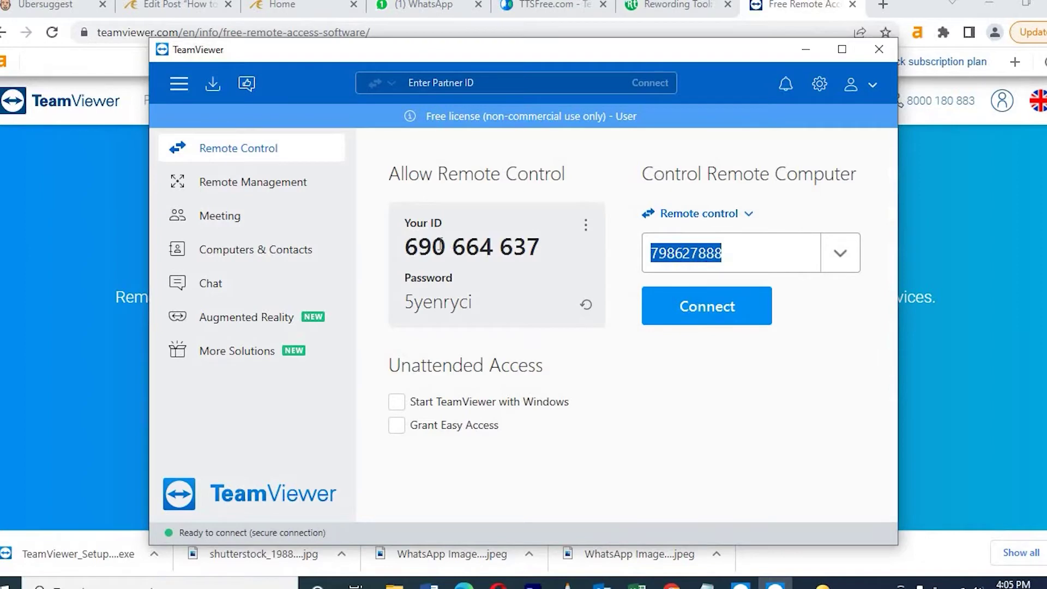
Step: Select this computer's TeamViewer ID and place the cursor in the Partner ID field
left_click_drag(404, 246, 527, 247)
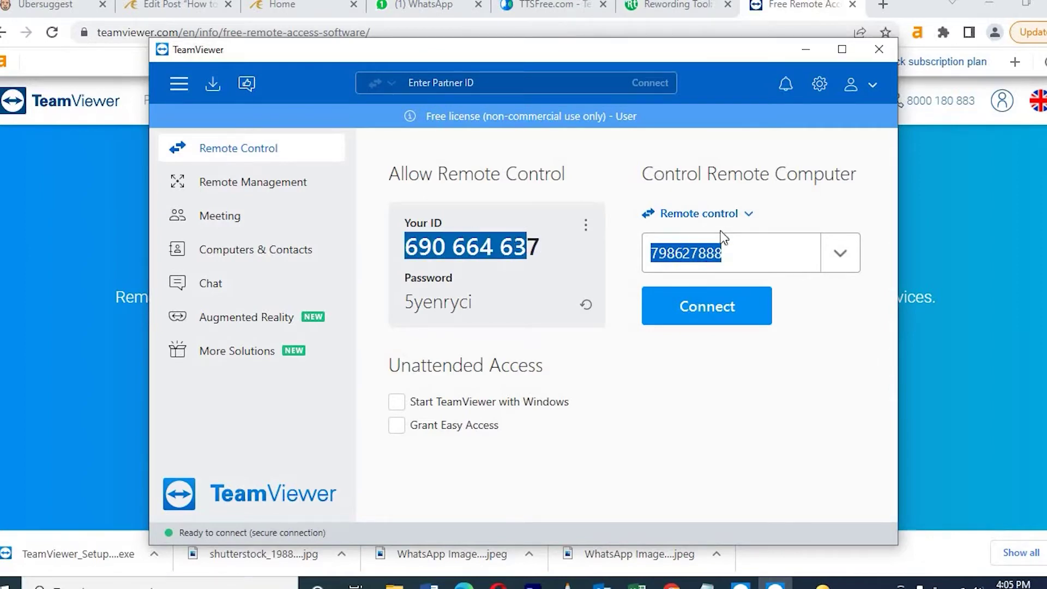
left_click(741, 252)
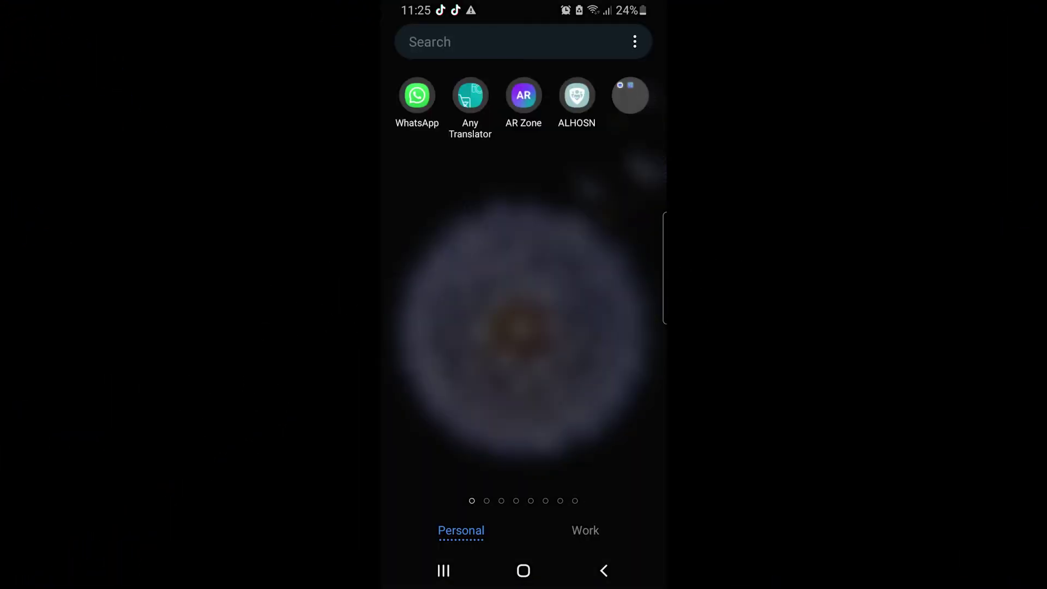
Step: Open Play Store, search 'teamviewer support', and open the installed TeamViewer QuickSupport page
left_click(491, 42)
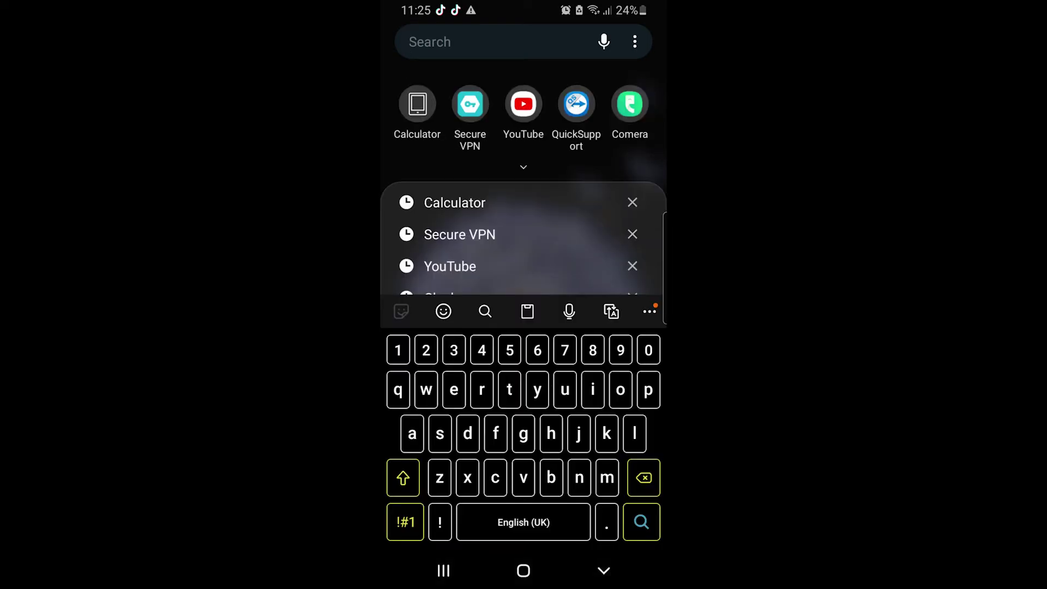
type("pla")
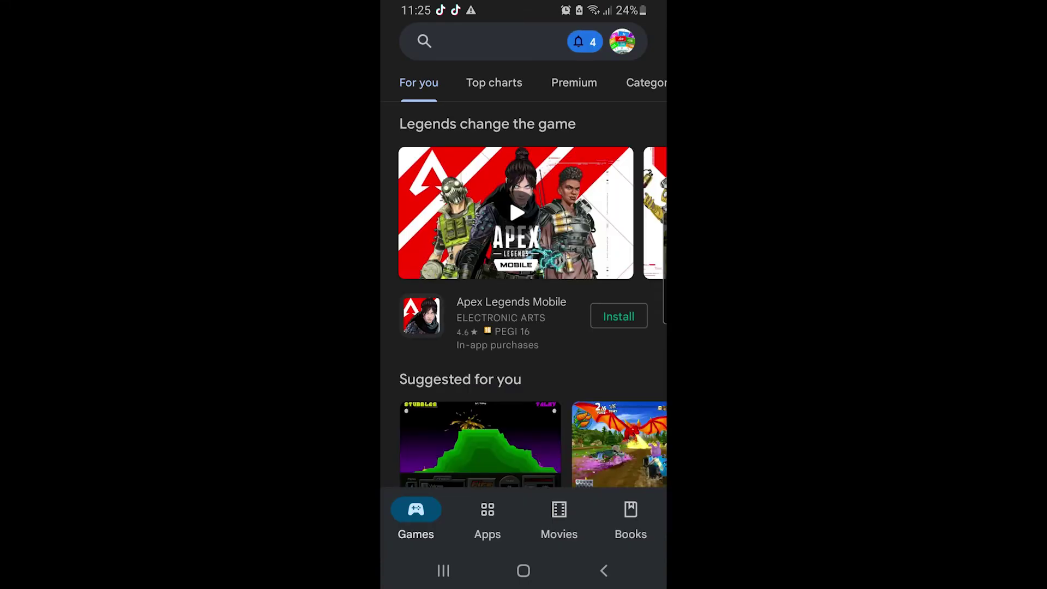
left_click(491, 42)
type("t")
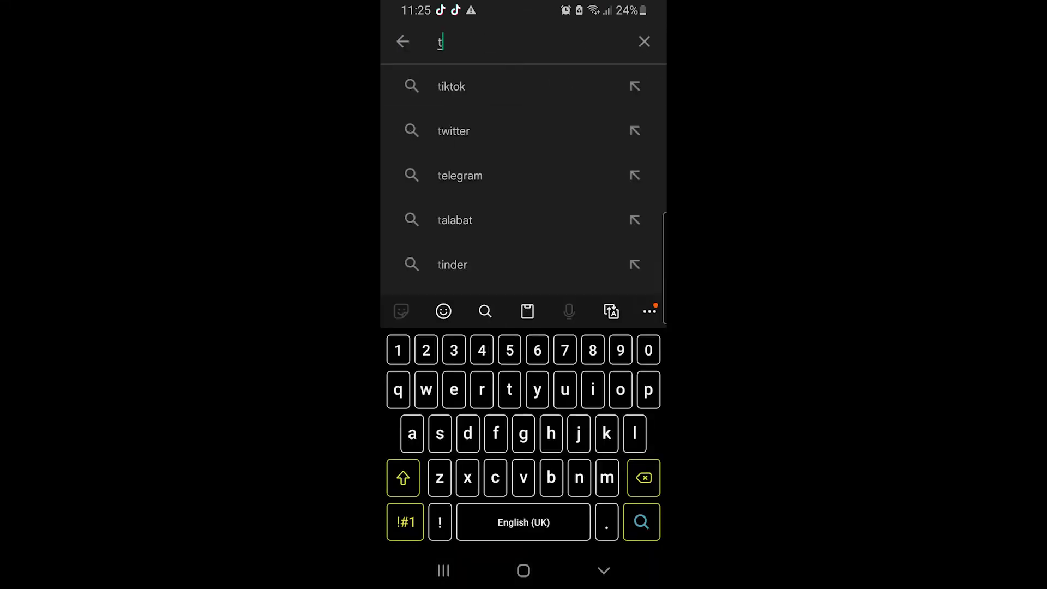
type("eam")
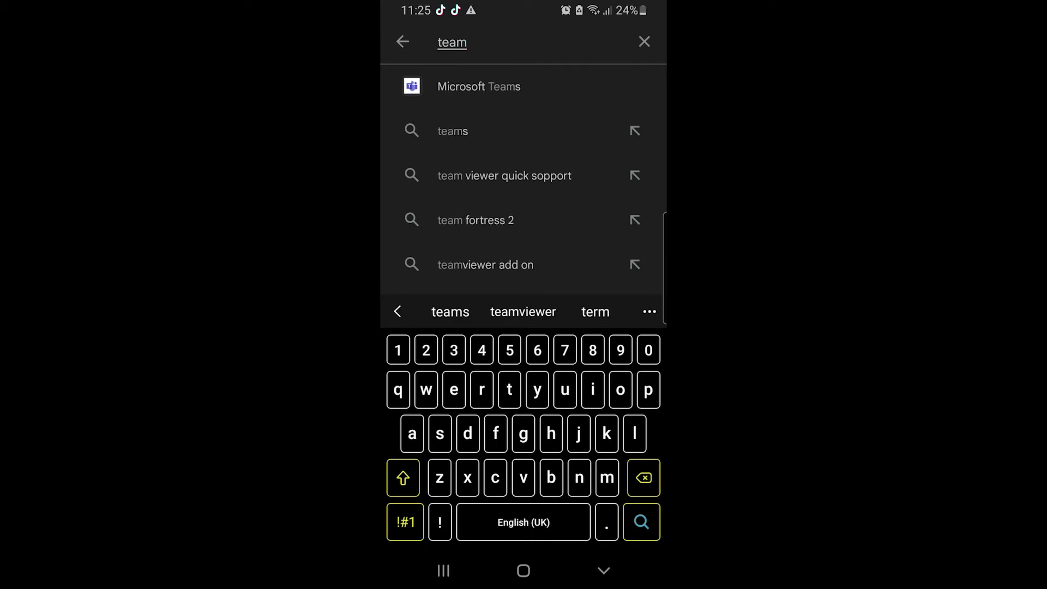
type("view")
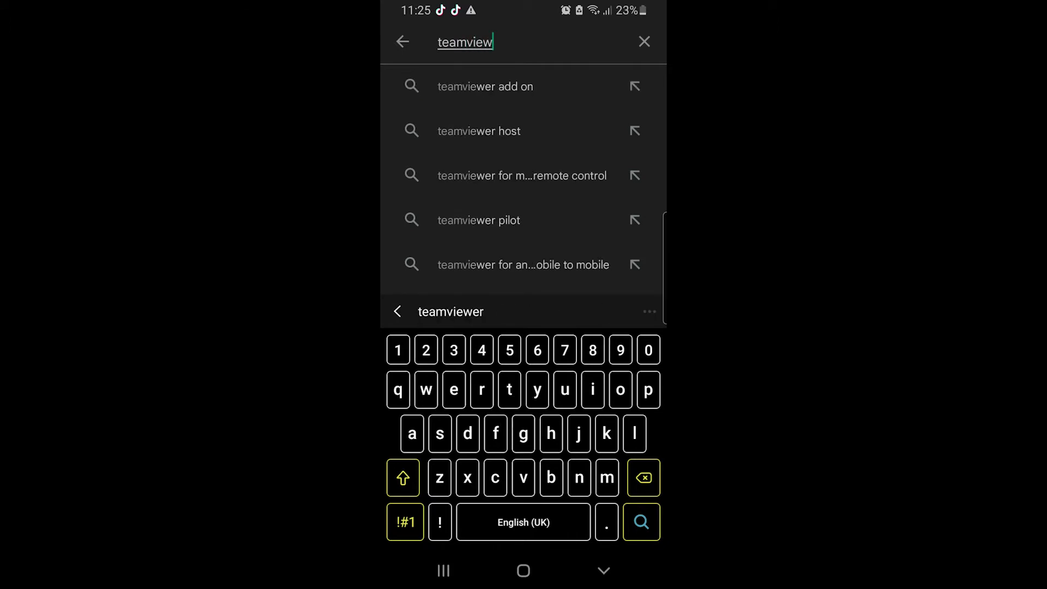
type("er s")
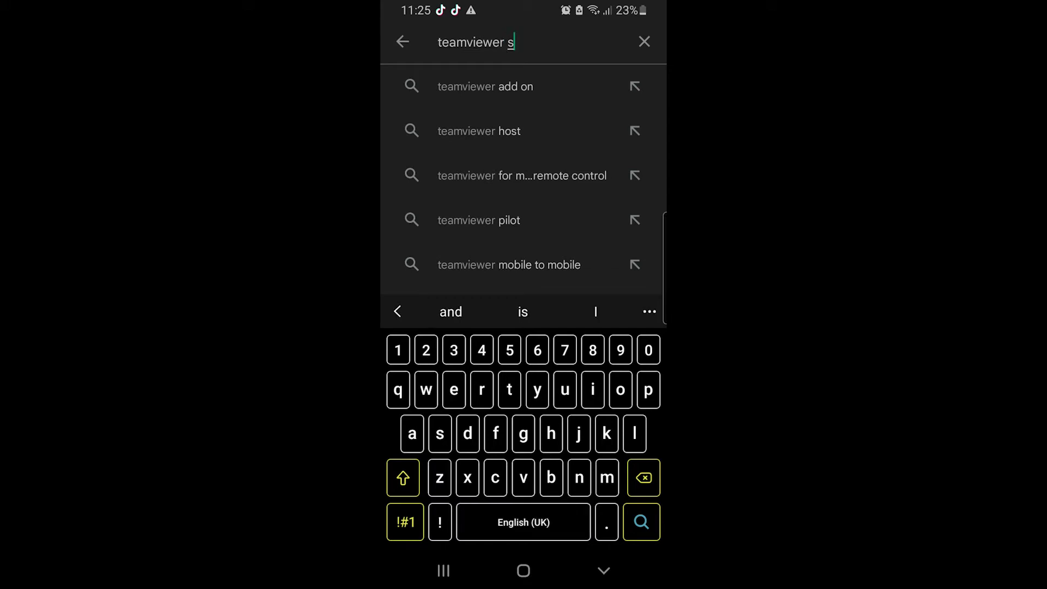
type("upp")
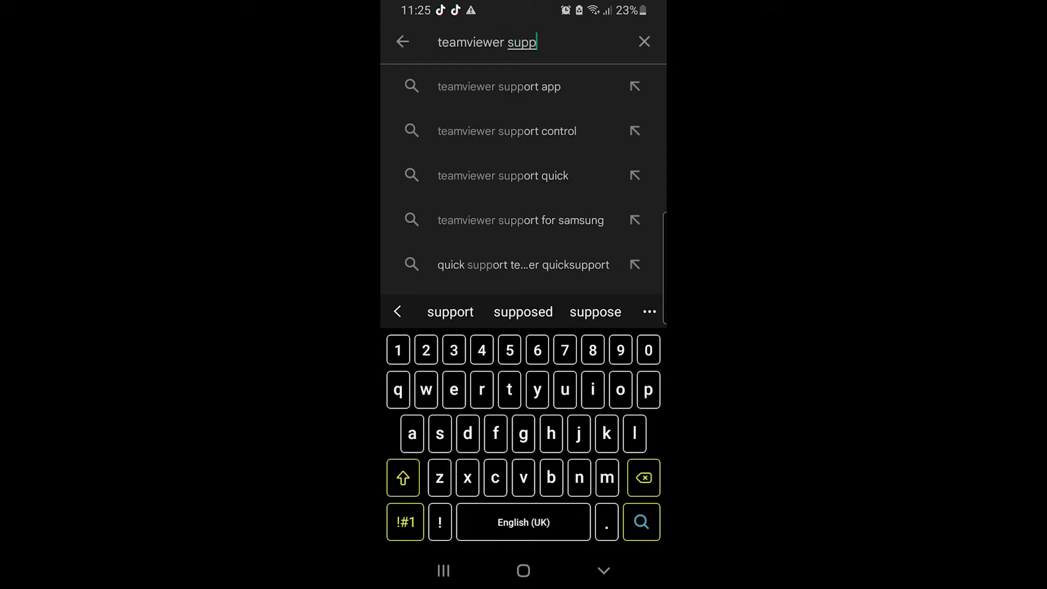
left_click(506, 131)
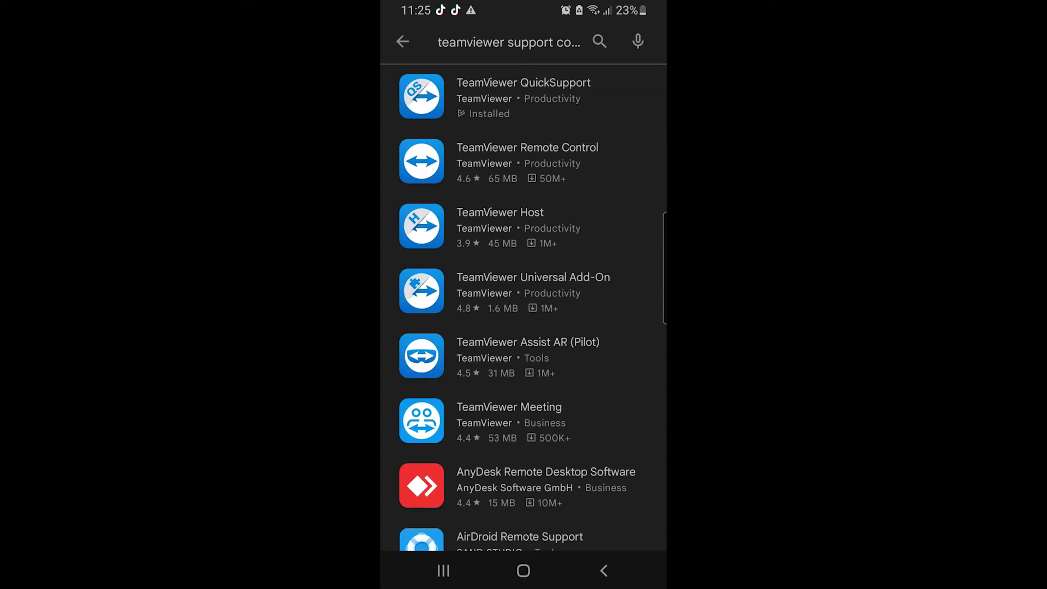
left_click(523, 96)
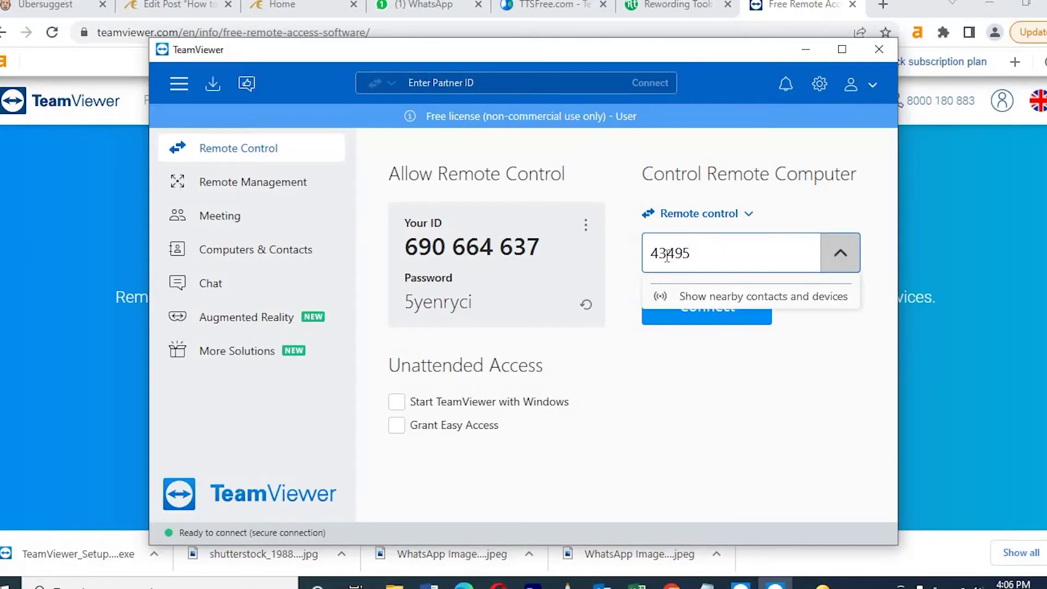
Step: Finish entering the phone's QuickSupport ID as Partner ID and connect
type("9944")
key("Return")
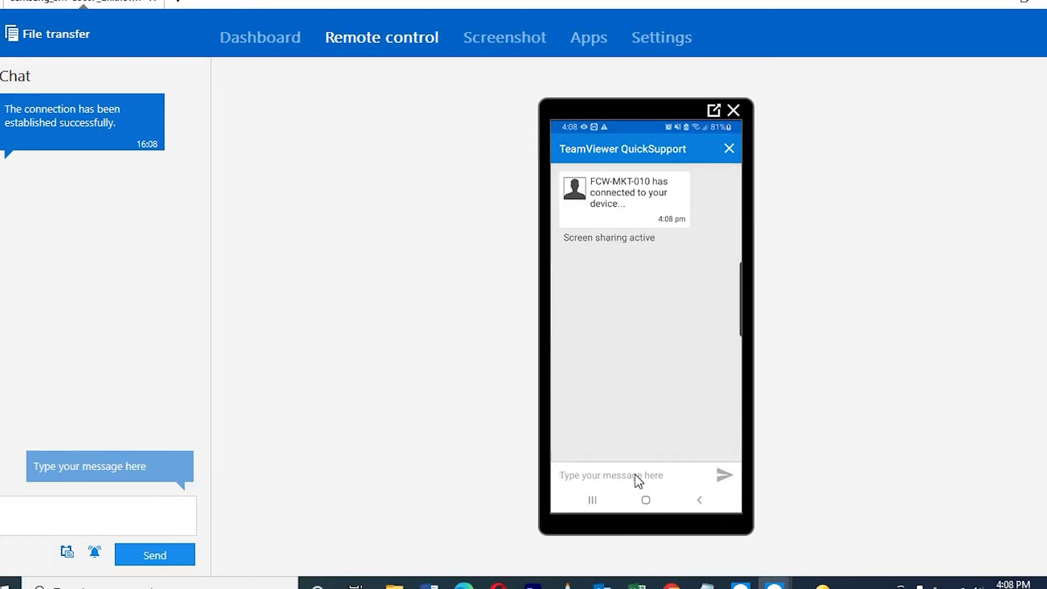
Step: Send 'hi' in the chat, then bring the mirrored phone home and open its apps list
type("hi")
key("Return")
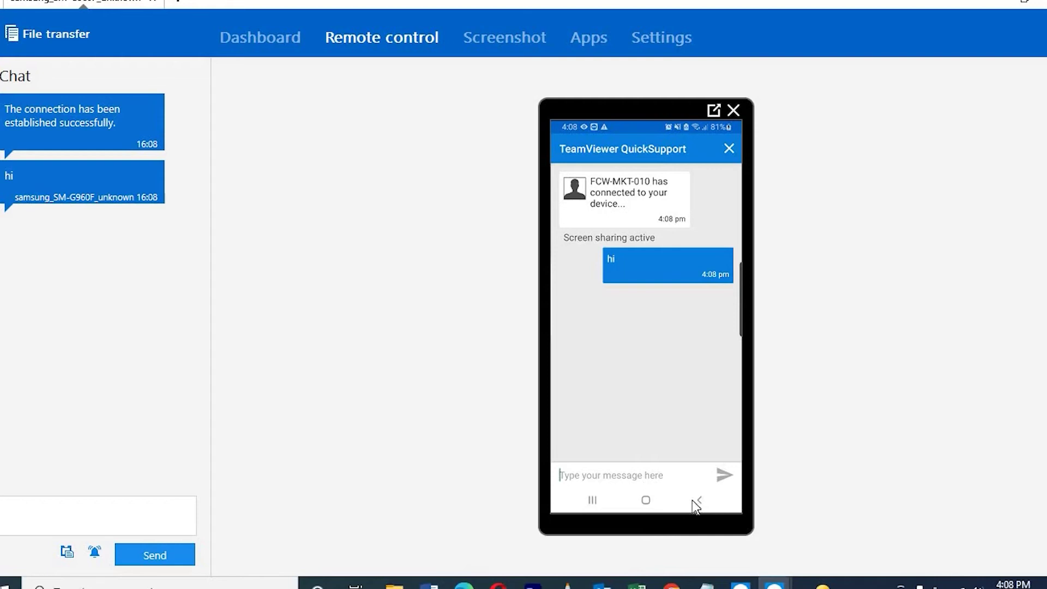
left_click(646, 500)
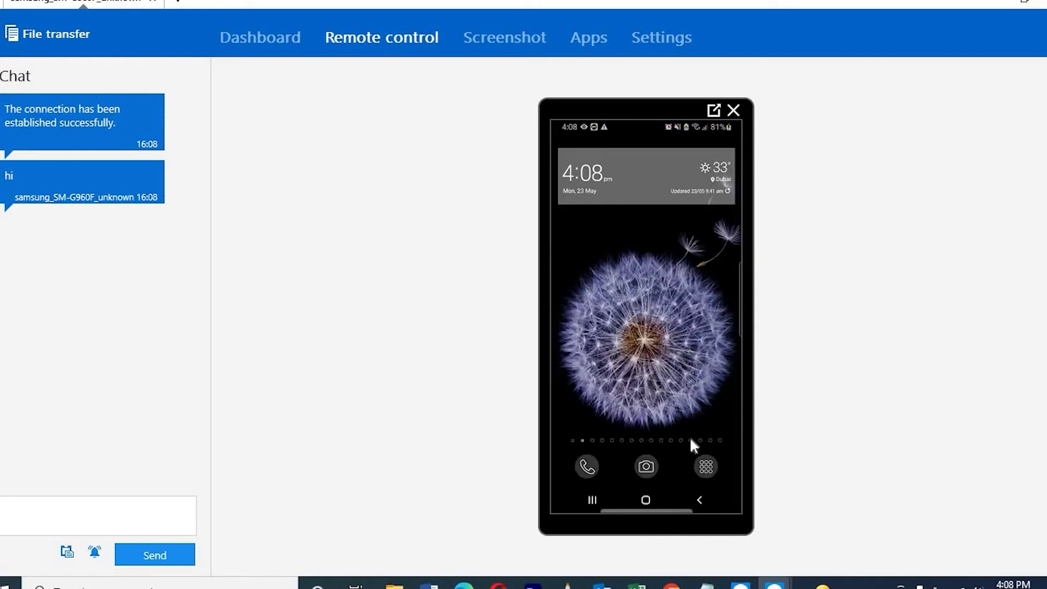
left_click(705, 466)
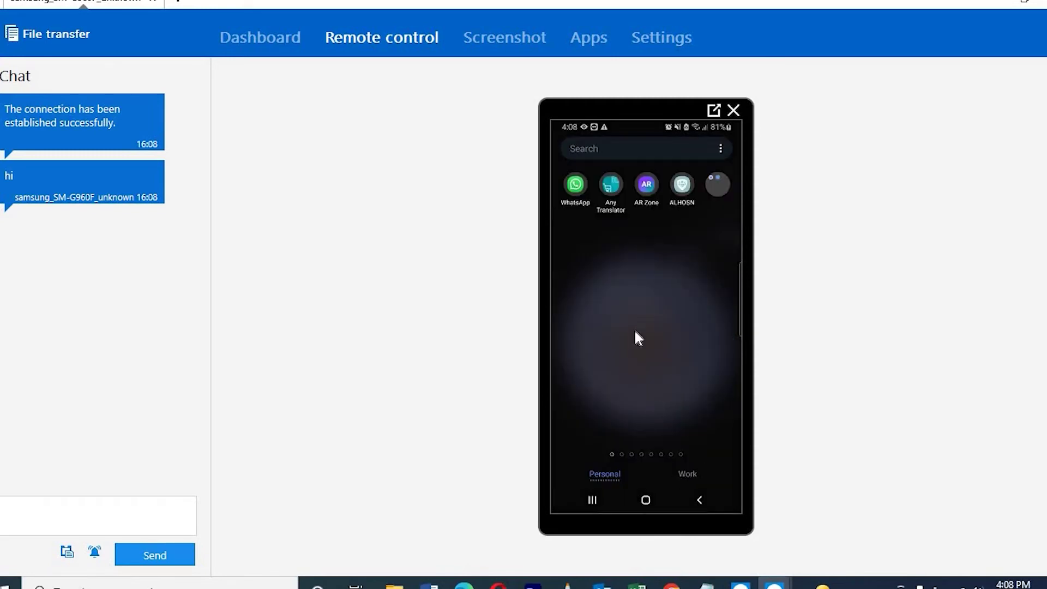
Step: After AR Zone opens, return to the phone's app list and launch WhatsApp
left_click(654, 189)
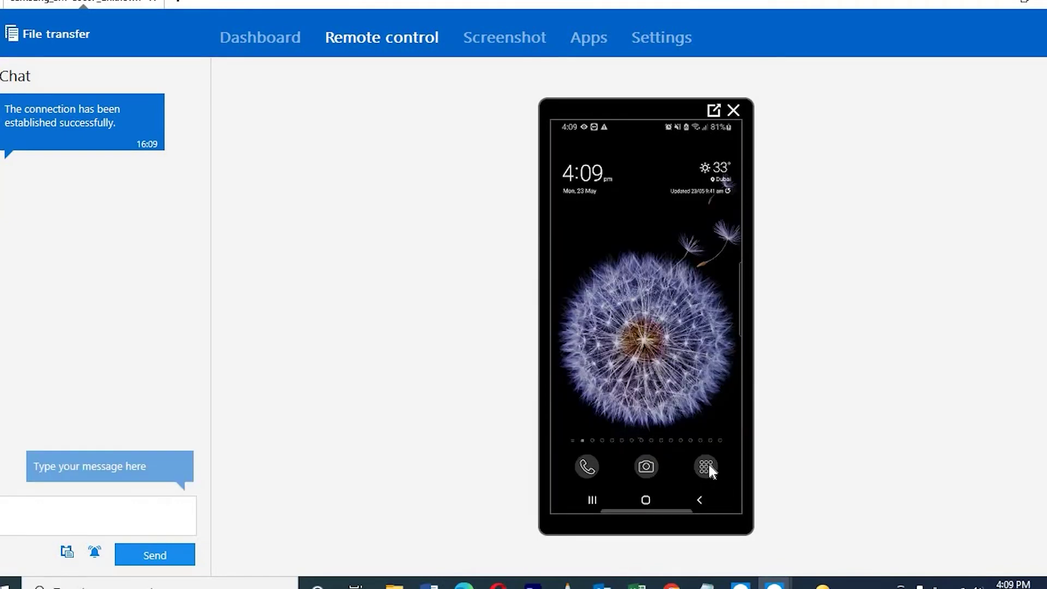
left_click(708, 465)
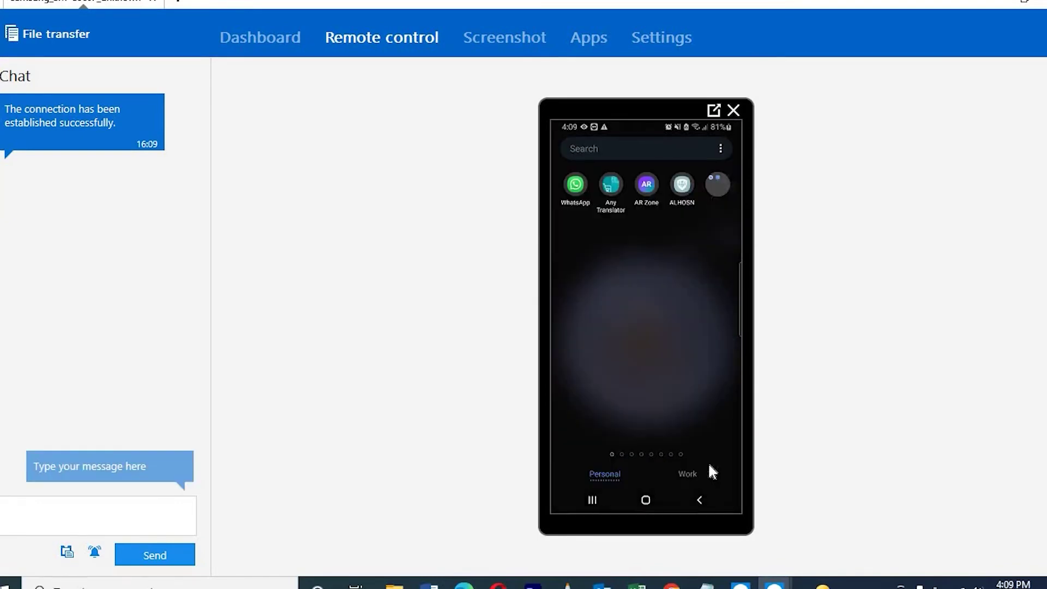
left_click(577, 188)
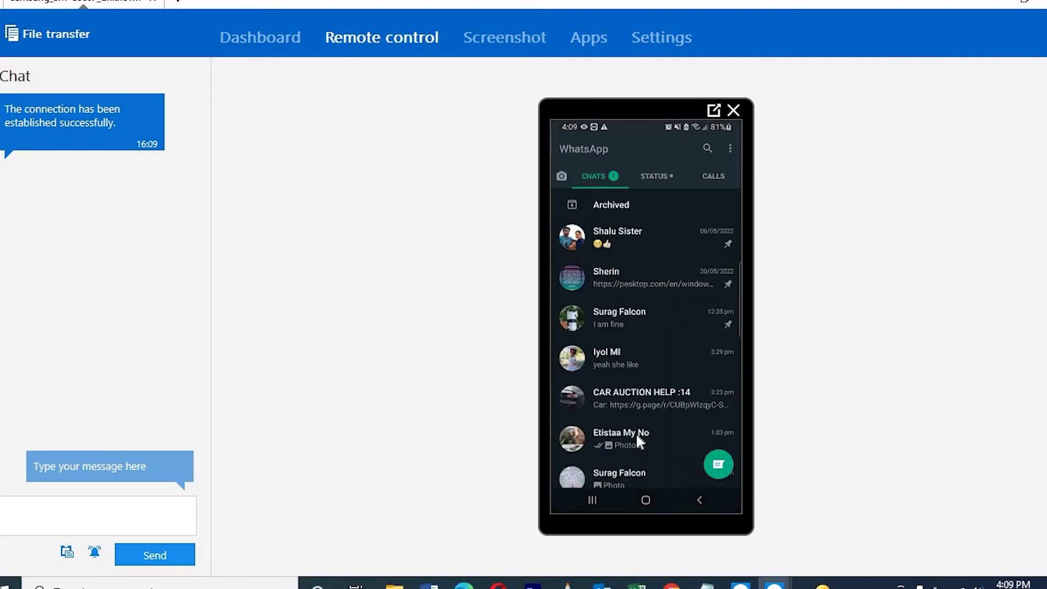
Step: Send the message 'hi' in a WhatsApp conversation
left_click(636, 433)
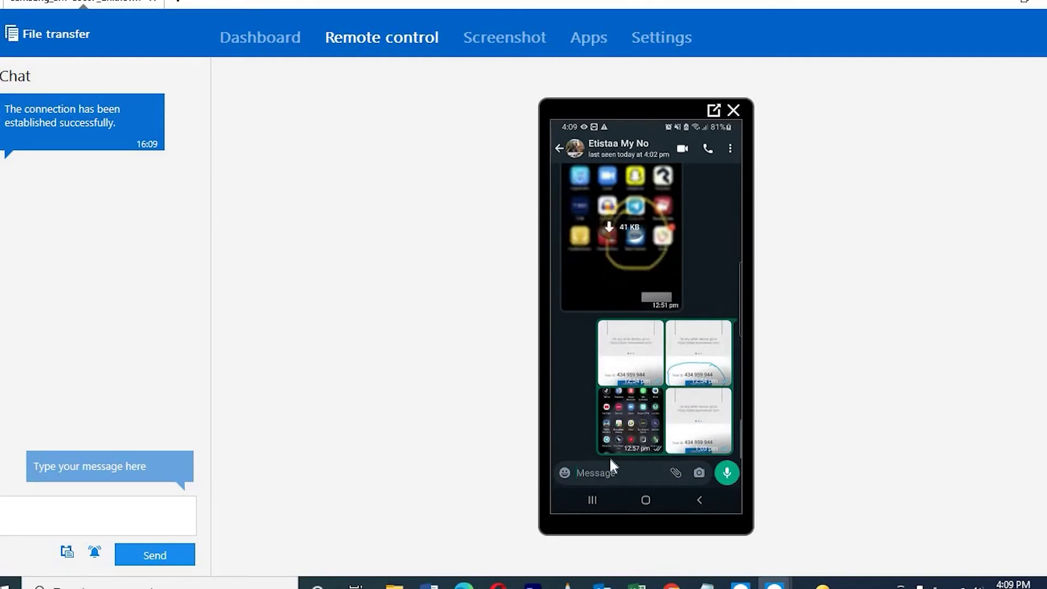
type("hi")
key("Return")
key("Return")
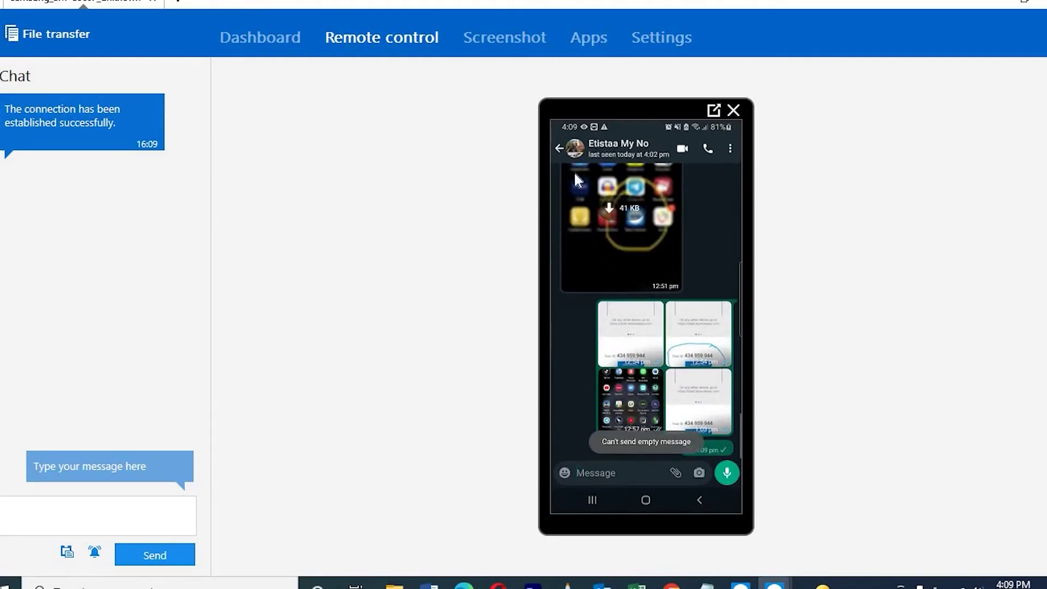
Step: From the home screen, search the apps for 'gal', launch Gallery and view a photo full-screen
left_click(644, 502)
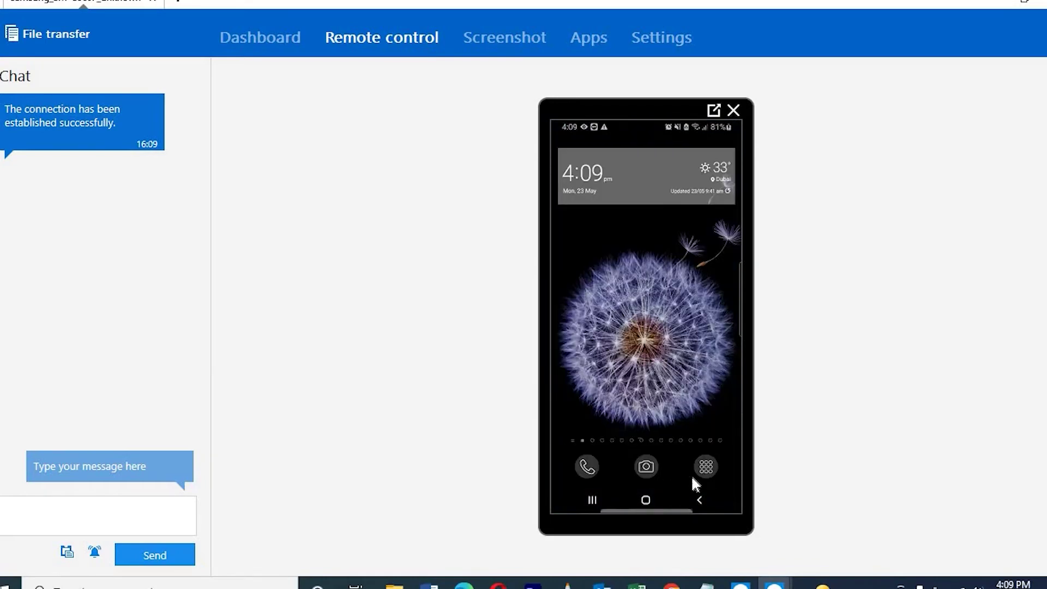
left_click(705, 469)
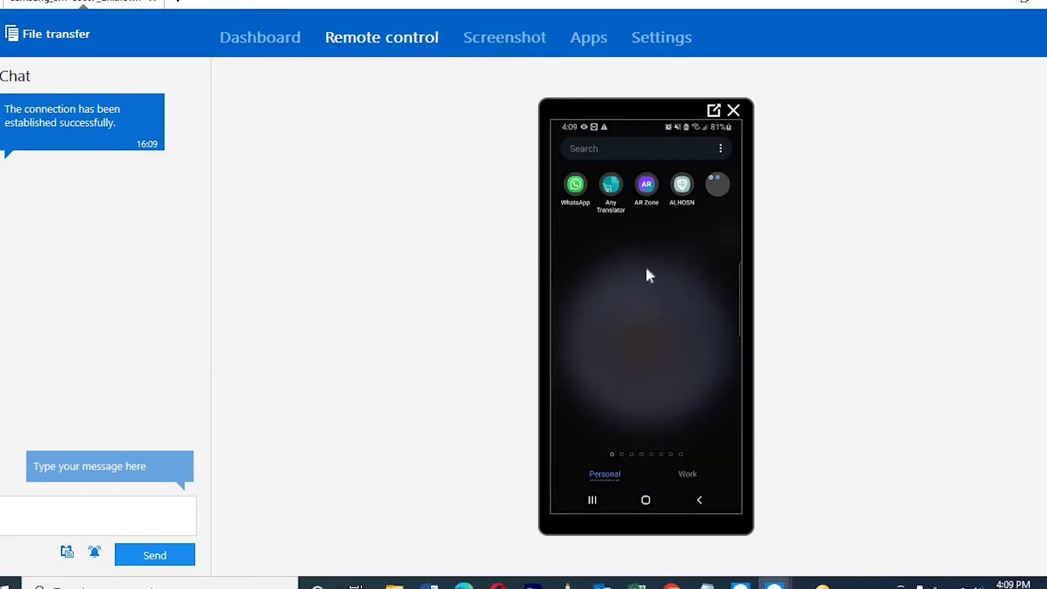
left_click(597, 147)
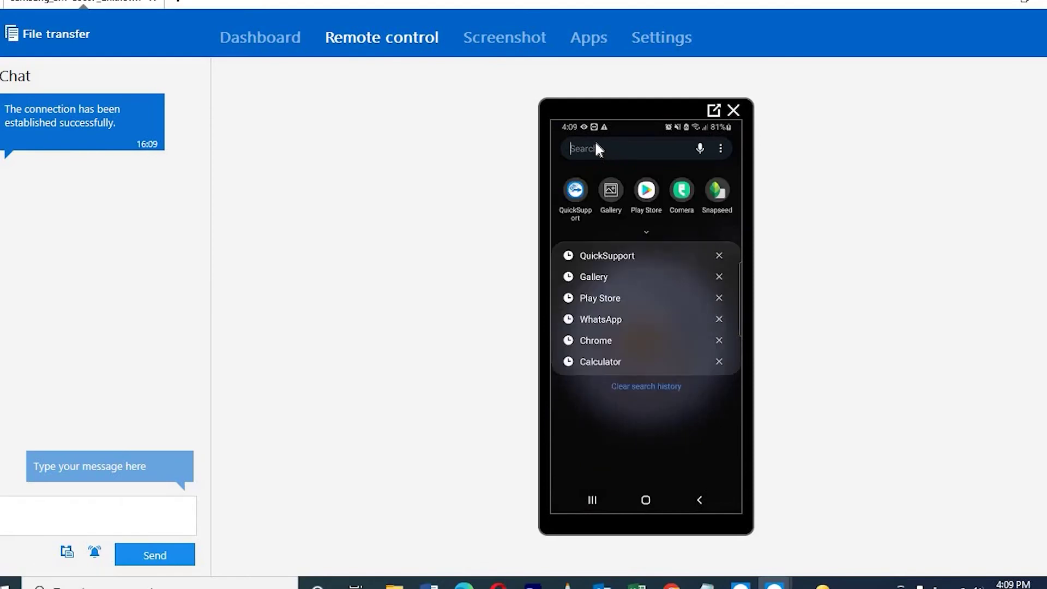
type("gal")
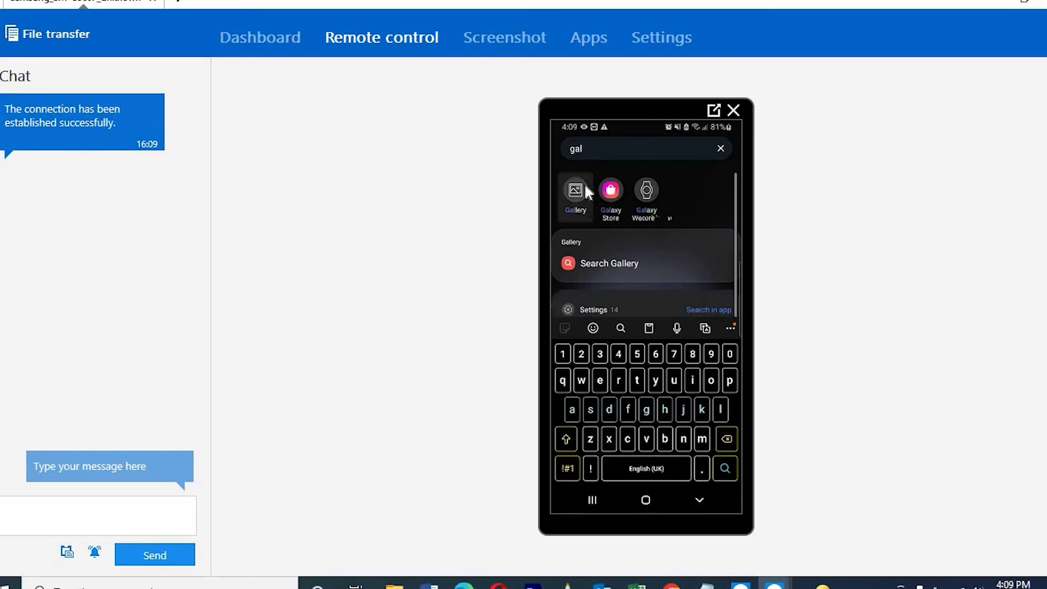
left_click(585, 186)
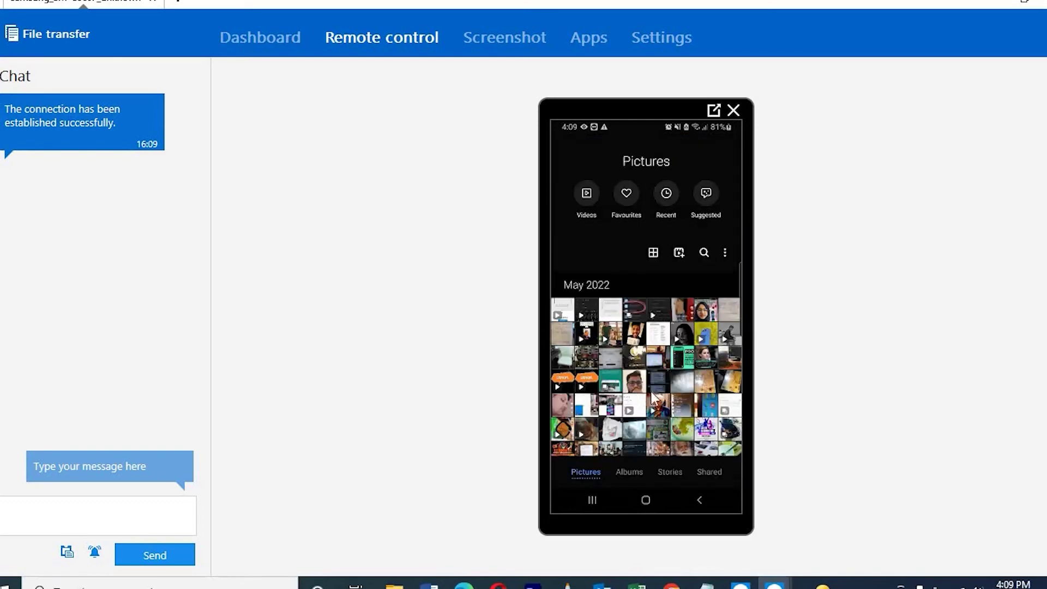
left_click(725, 424)
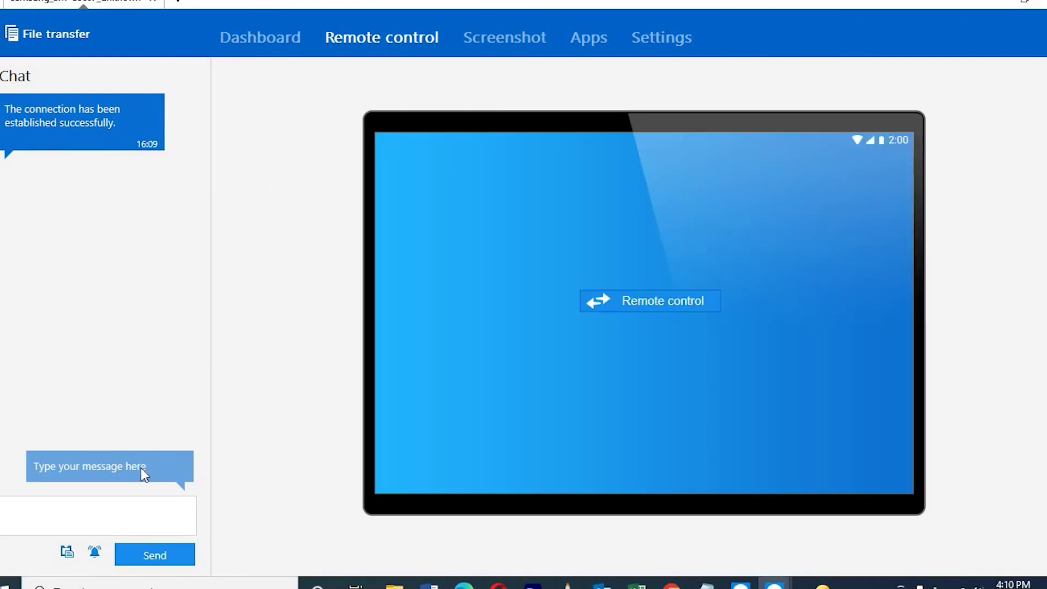
Step: Show the Samsung SM-G960F dashboard: Android 10, 81% battery, 48.86 of 52.55 GB used
left_click(68, 552)
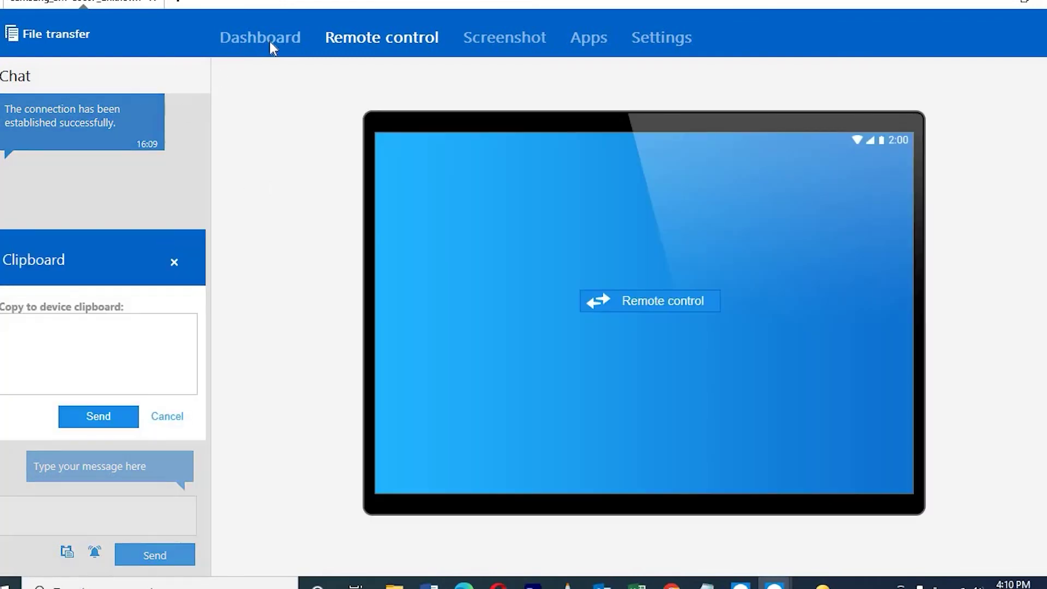
left_click(270, 40)
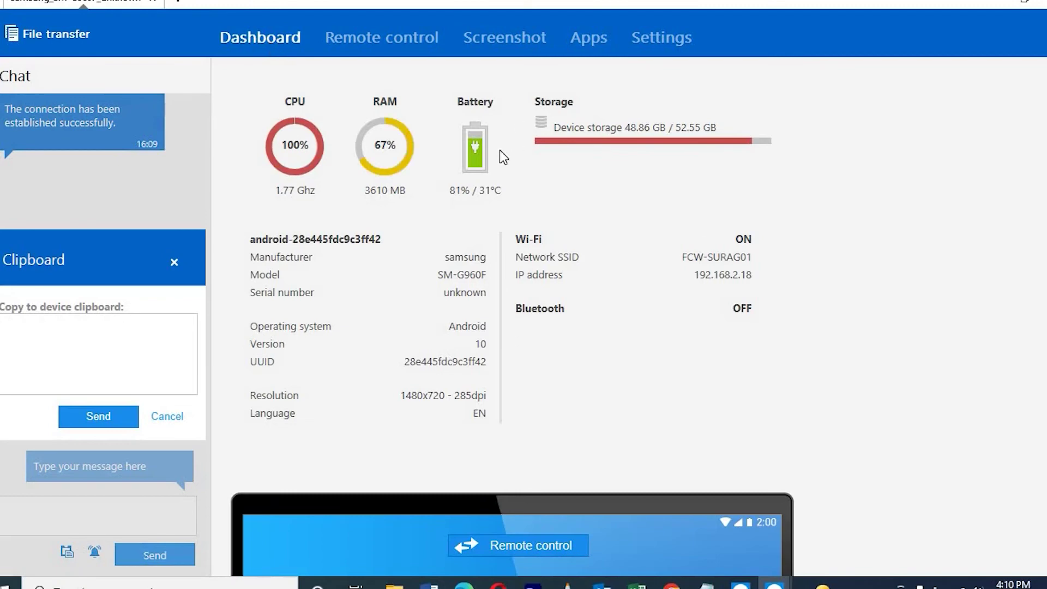